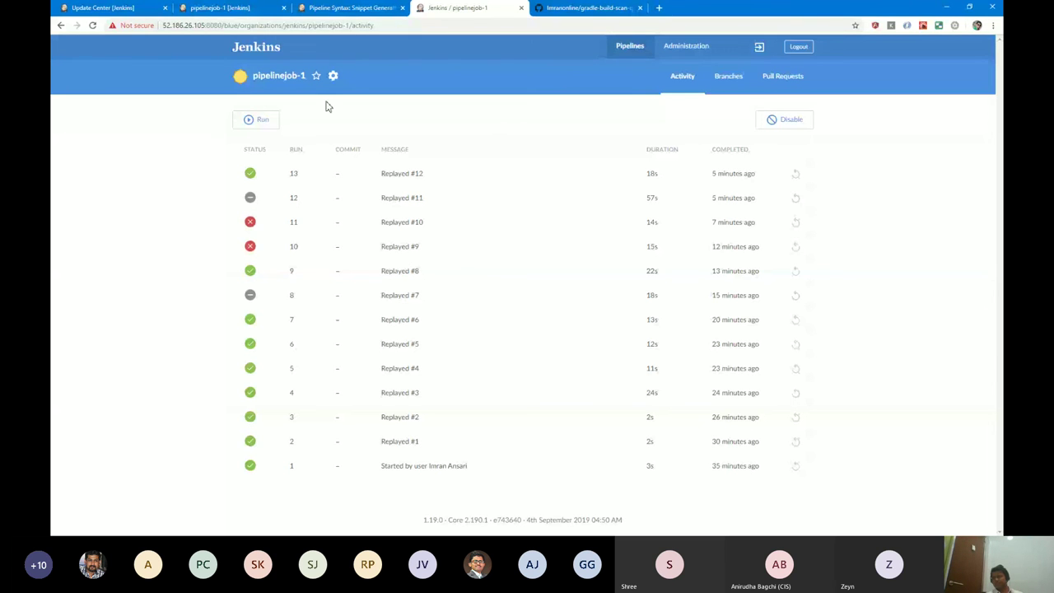
Open run 13 of pipelinejob-1 and inspect its Build stage in the pipeline graph.
left_click(465, 173)
left_click(503, 142)
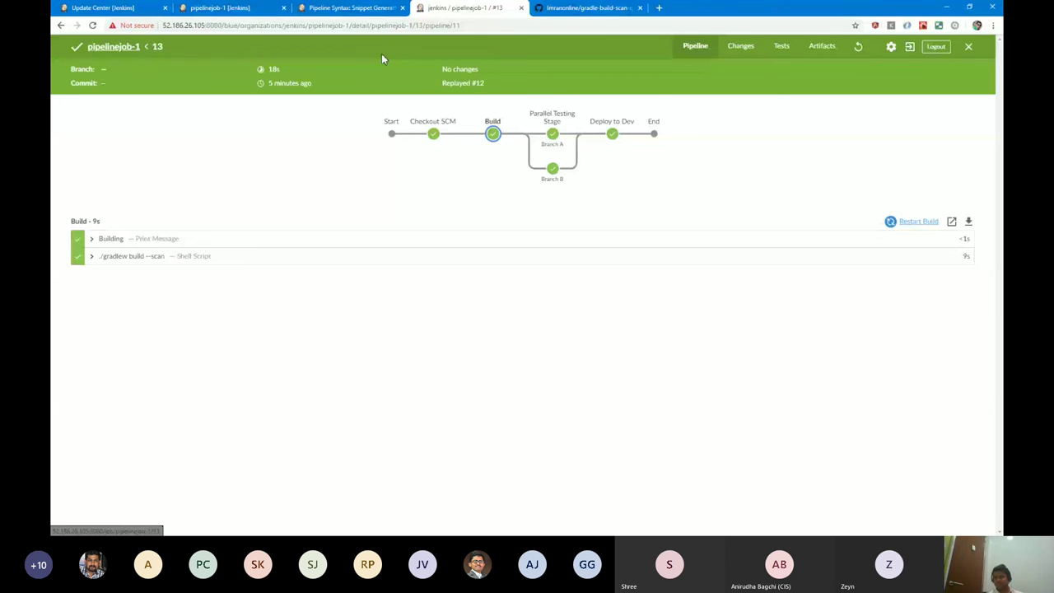
In classic Jenkins, open the Replay script of pipelinejob-1 build #12.
left_click(222, 8)
left_click(109, 298)
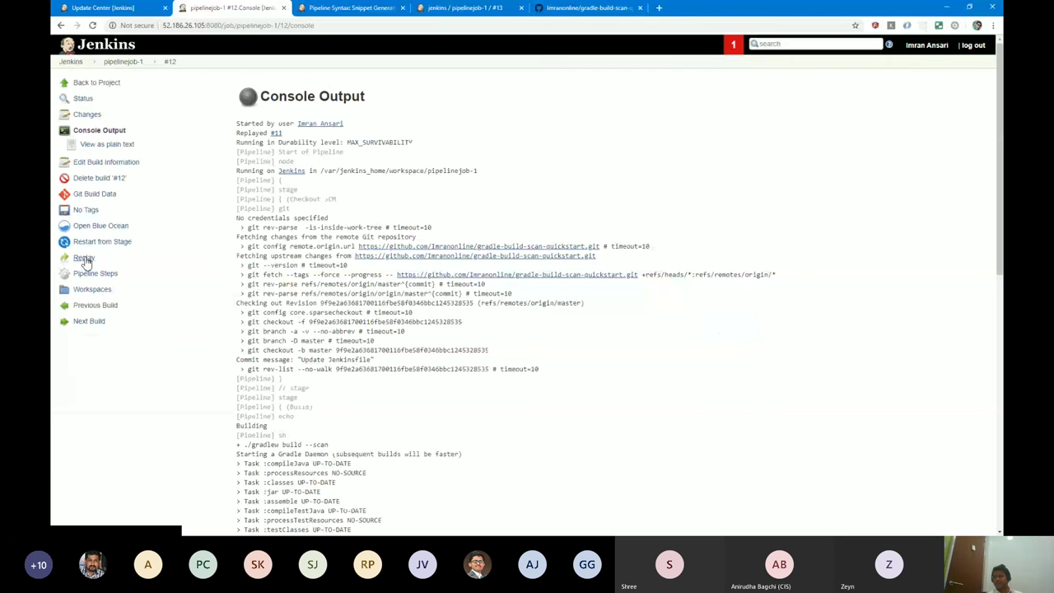
left_click(84, 258)
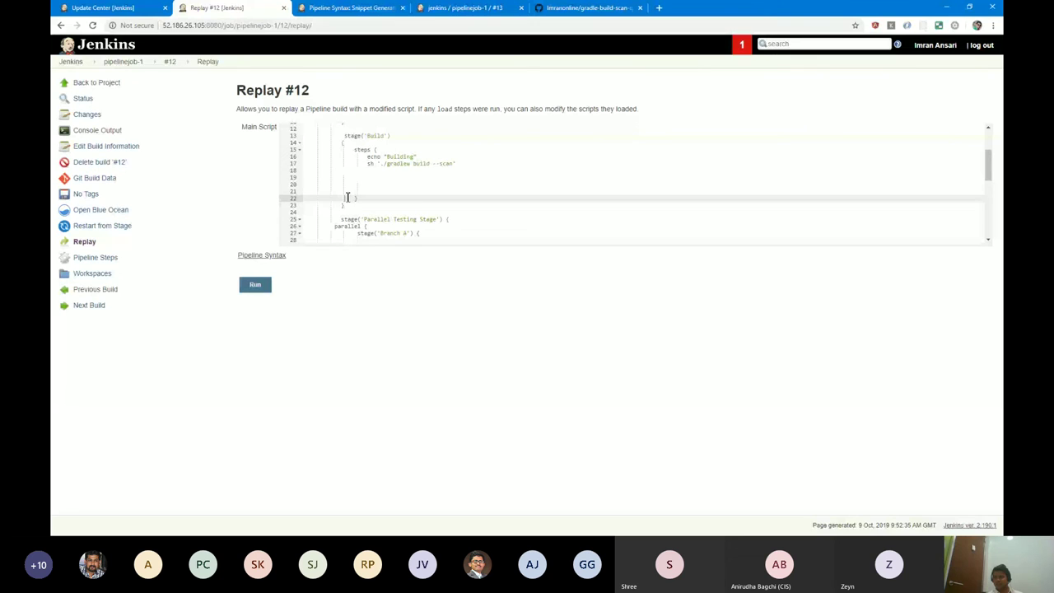
Collapse the Parallel Testing and Deploy to Dev stages and add when { branch 'master'} above the steps of the Build stage.
left_click(368, 225)
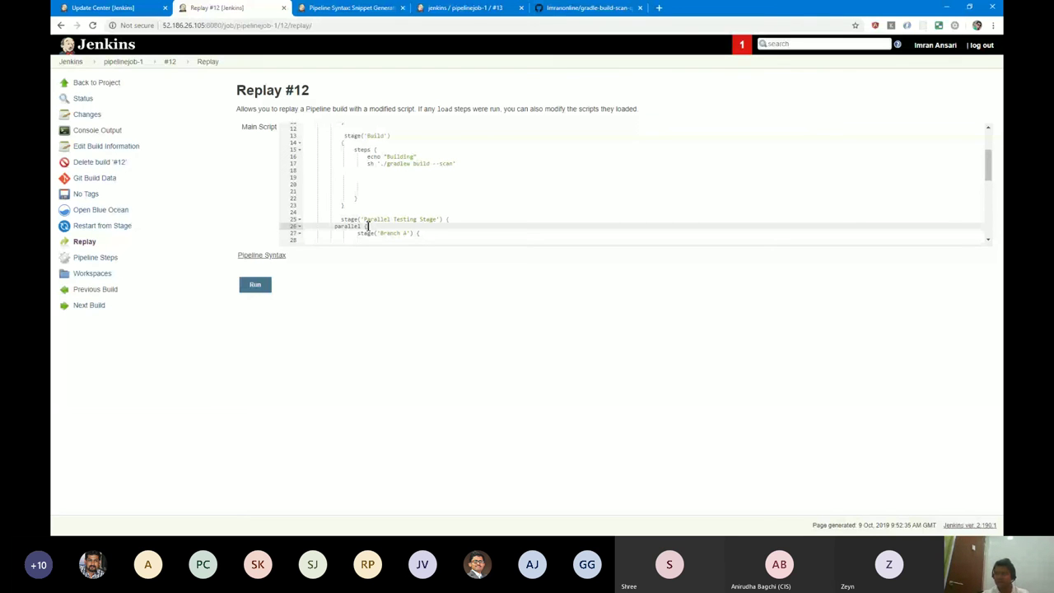
key("alt+l")
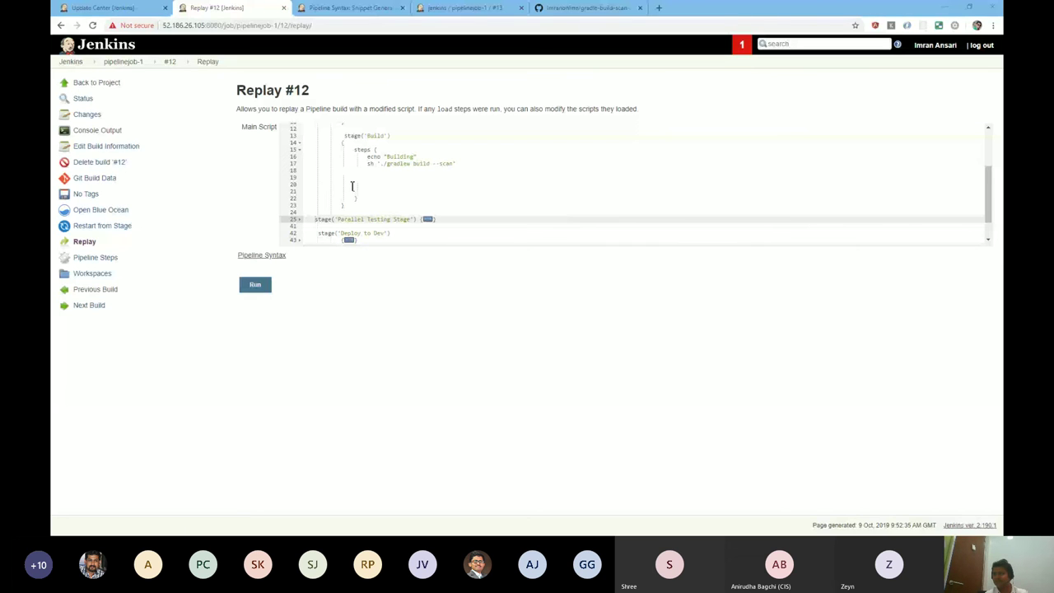
left_click(358, 143)
key("Return")
type("whe")
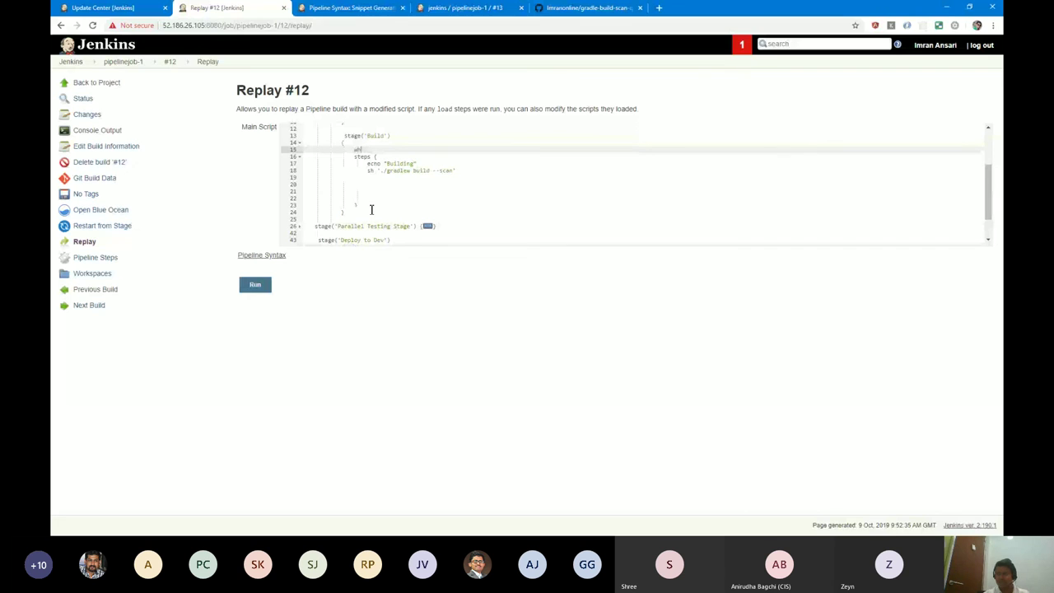
type("n { branch 'master")
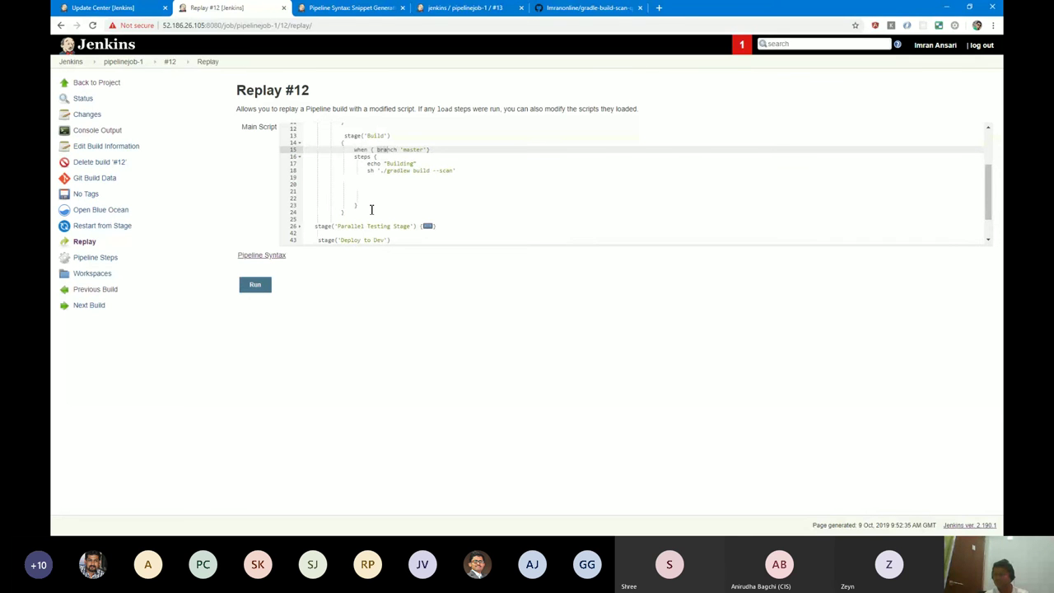
key("shift+Right")
key("shift+Right")
key("shift+Right")
key("Up")
key("Up")
key("Down")
key("Down")
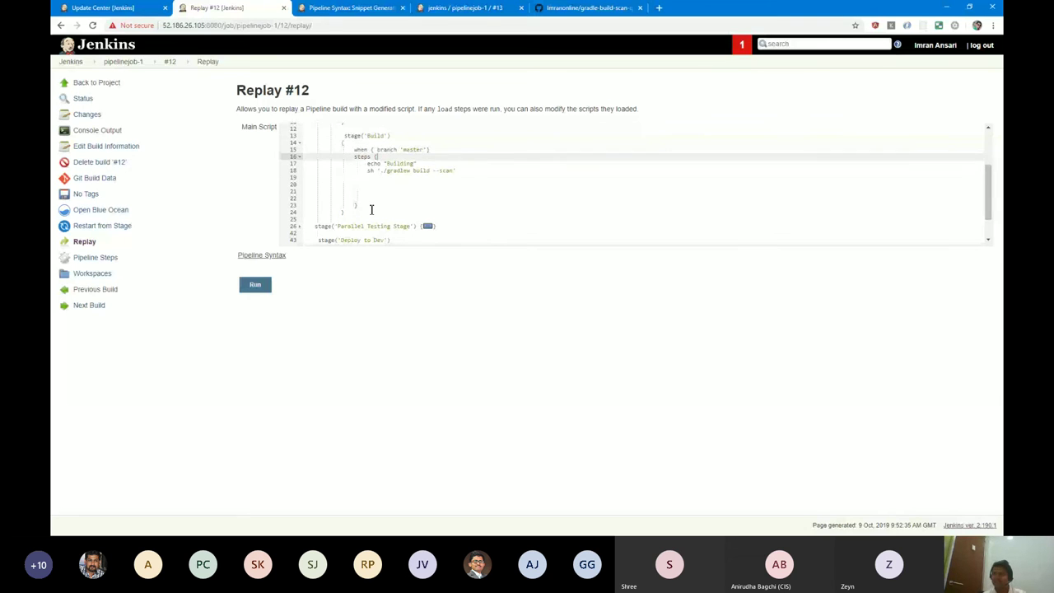
key("Up")
key("Up")
left_click(383, 184)
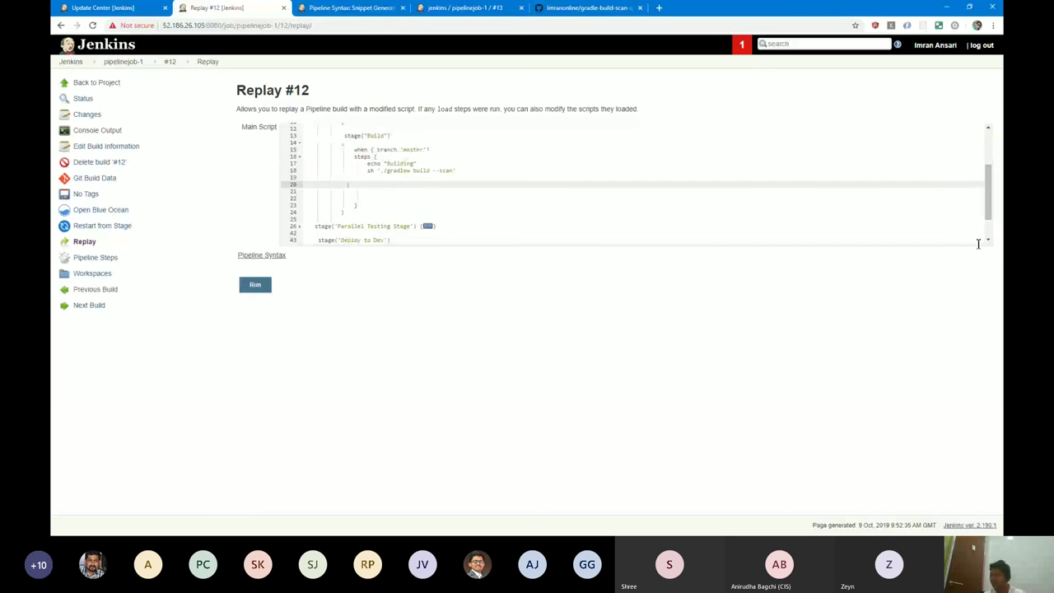
Insert when { branch 'master'} on a new line directly below the Checkout SCM stage declaration.
left_click_drag(988, 206, 991, 175)
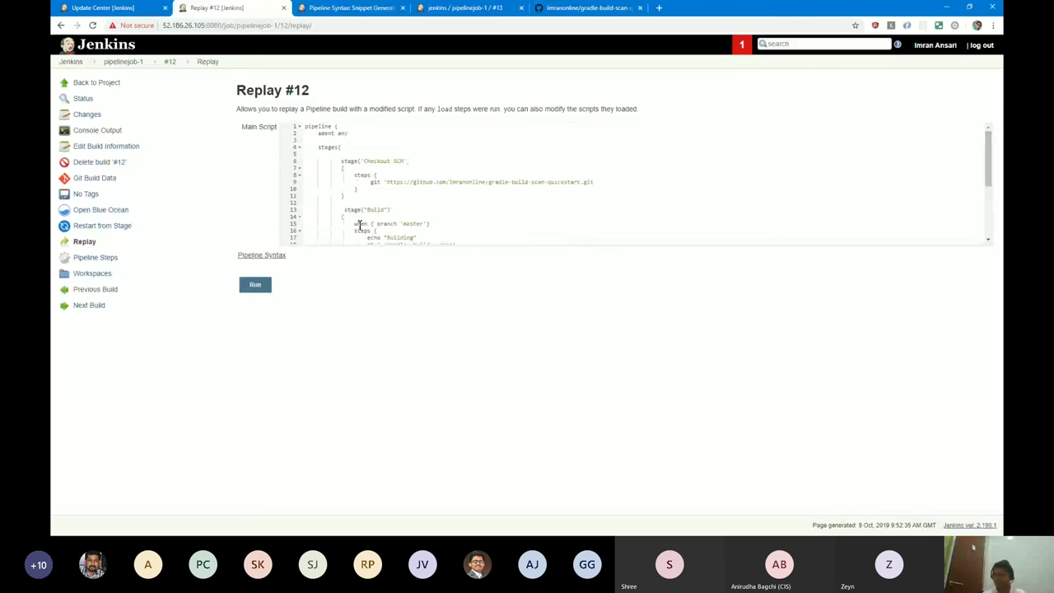
left_click(429, 225)
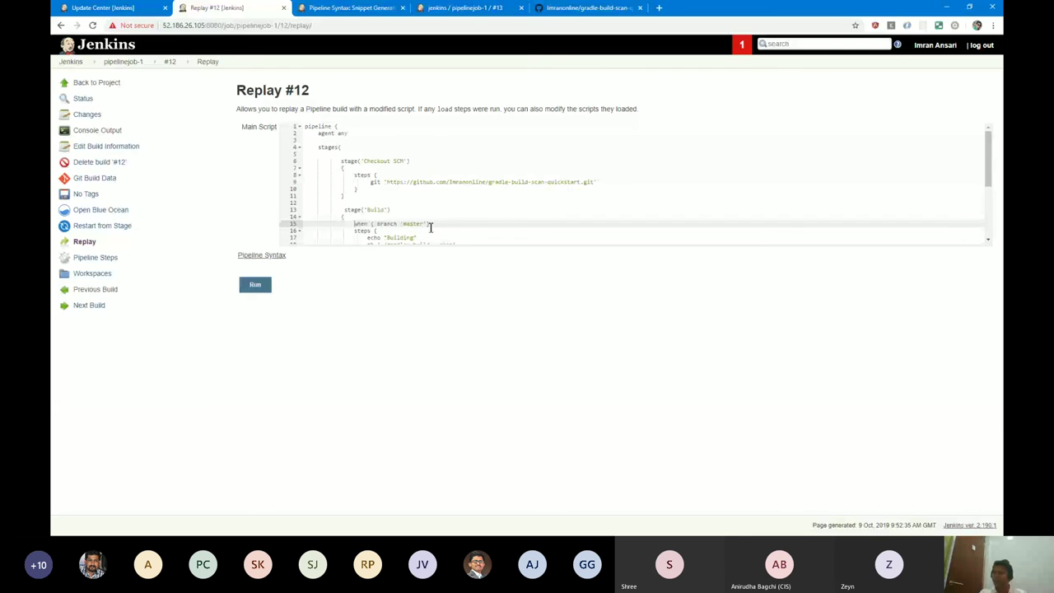
left_click(415, 161)
key("Return")
type("when { branch 'master' }")
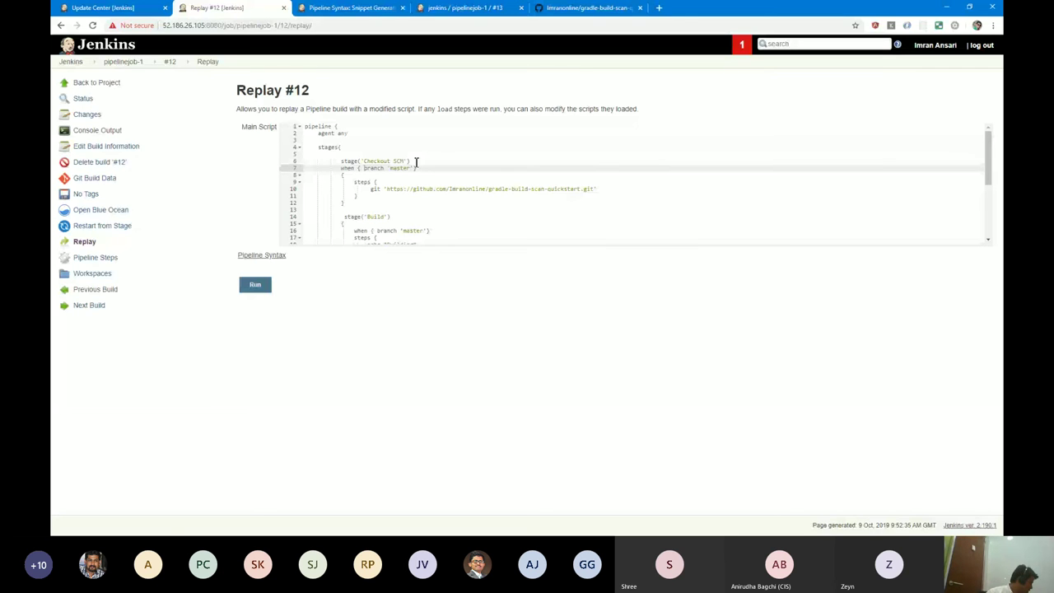
Leave the replay of build #12 without running it and return to the Jenkins dashboard.
left_click(171, 62)
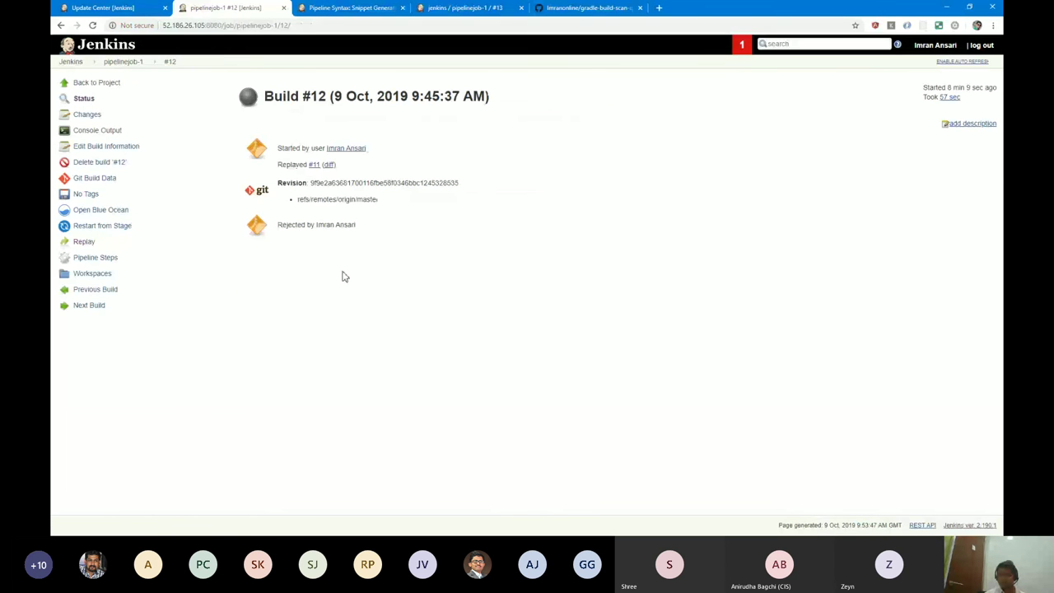
left_click(132, 66)
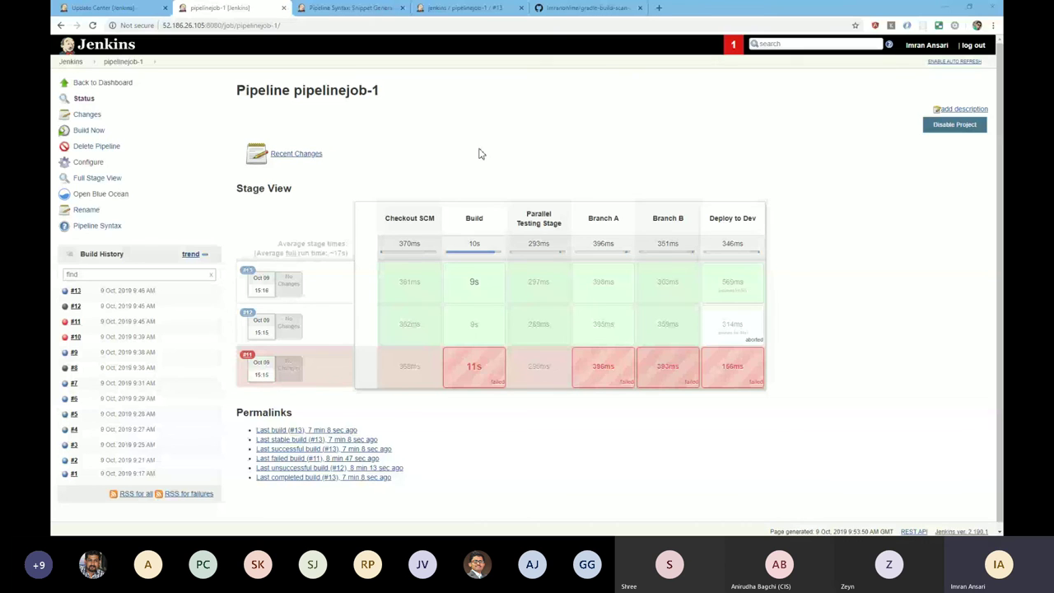
left_click(482, 154)
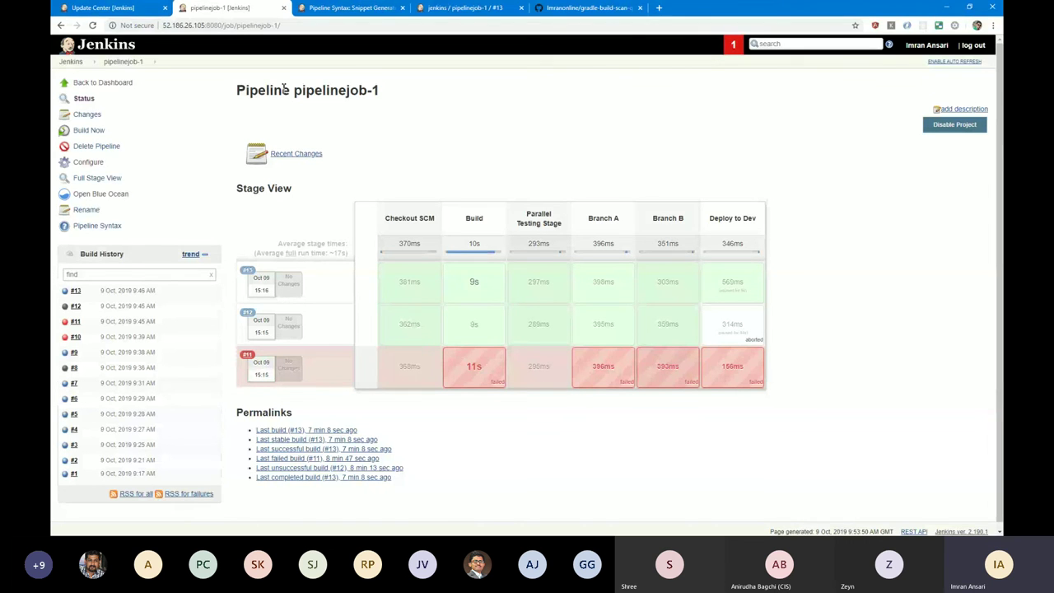
left_click(70, 63)
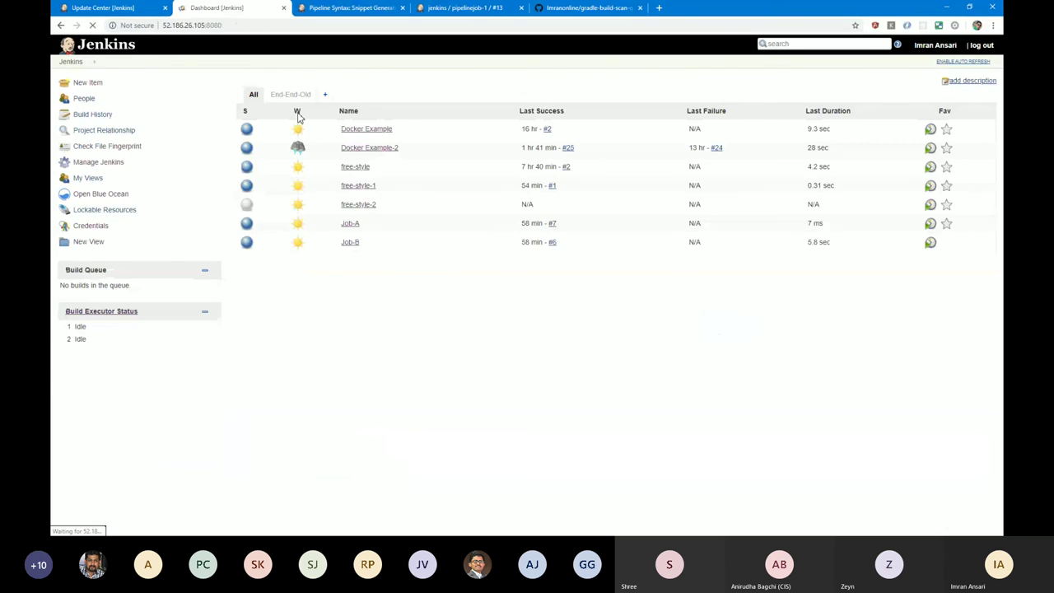
left_click(361, 10)
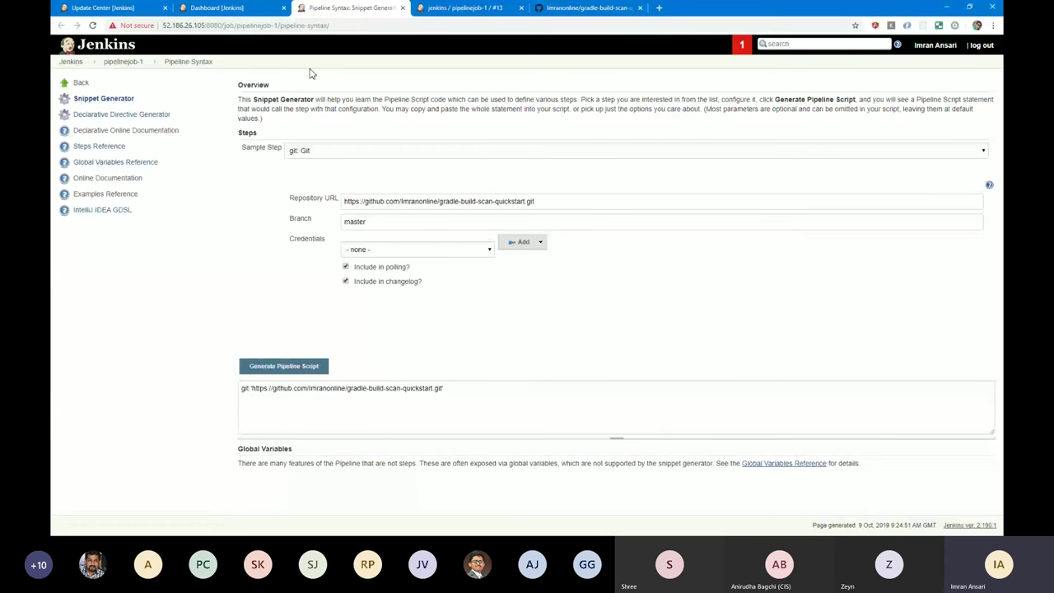
left_click(238, 9)
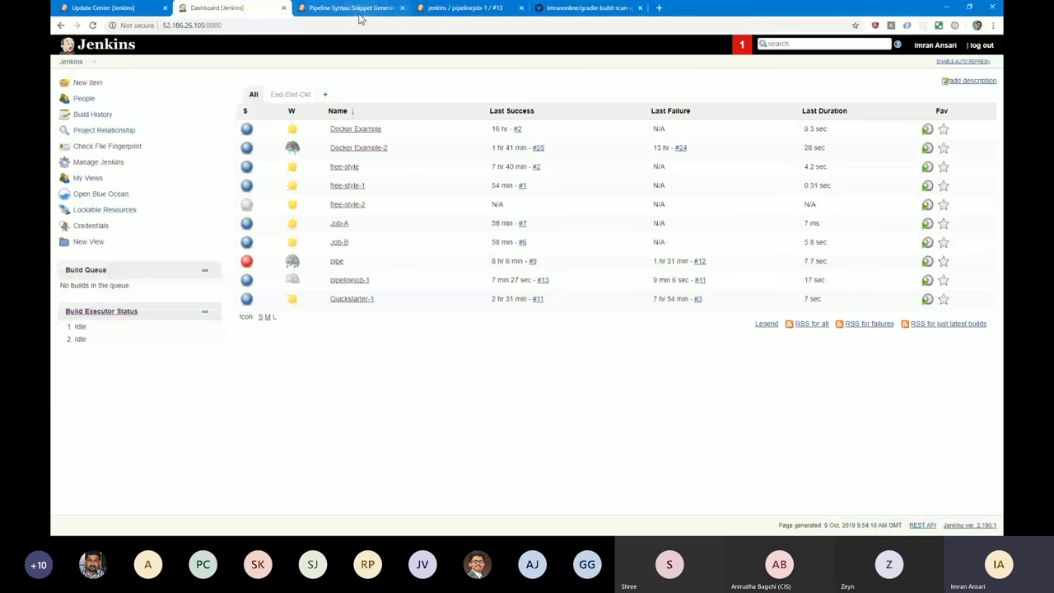
Create a new Multibranch Pipeline item named multibranch_pipeline.
left_click(86, 84)
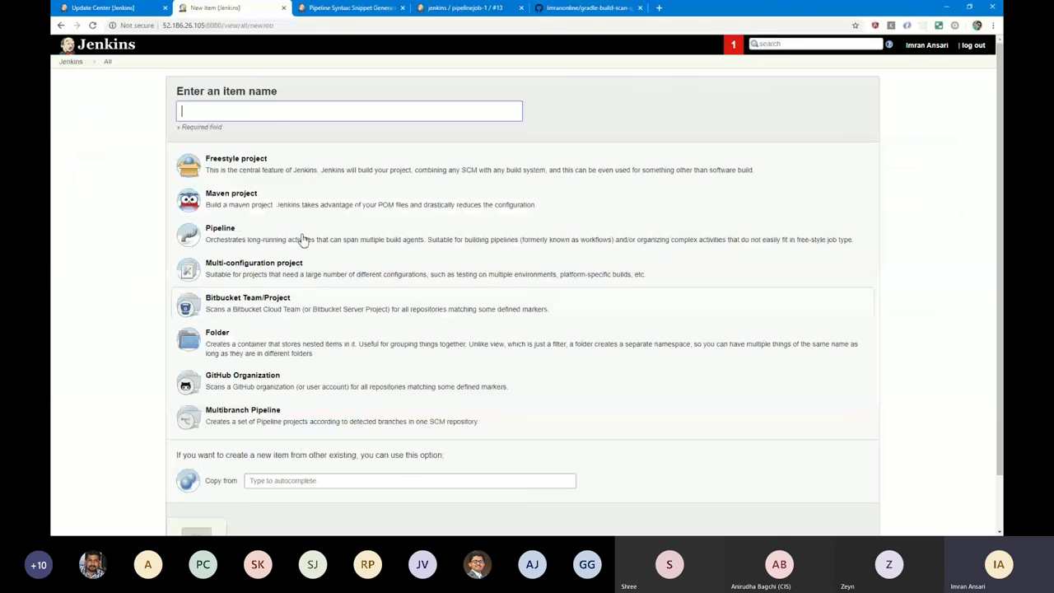
type("mu")
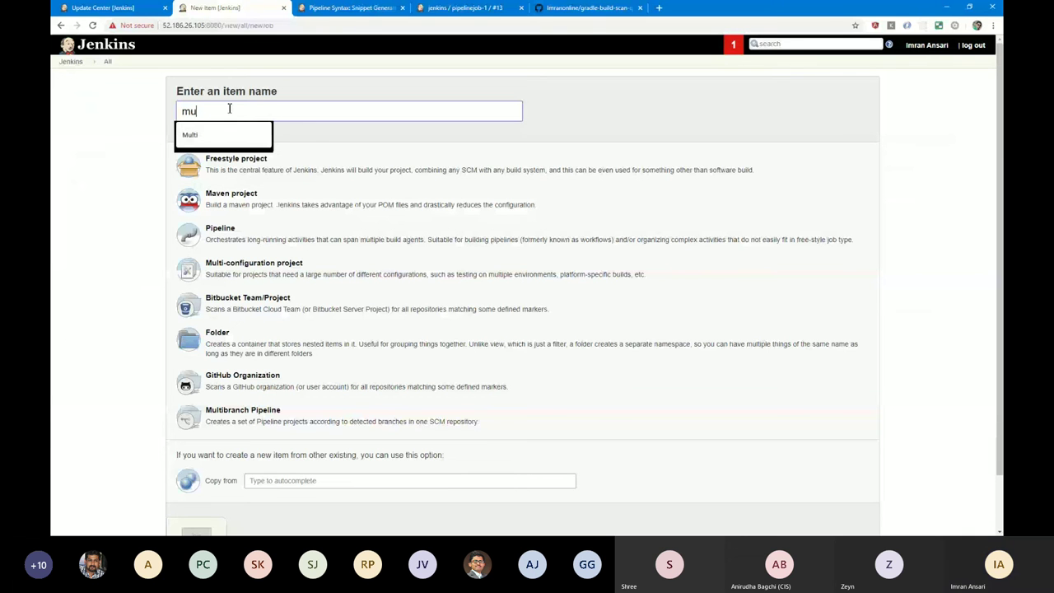
type("lti")
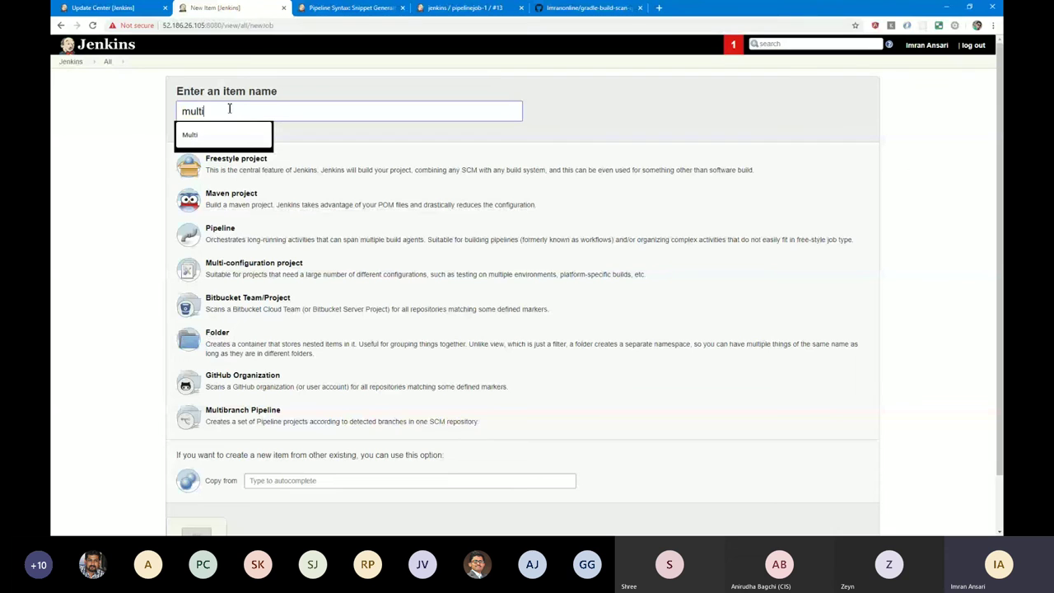
type("branch ")
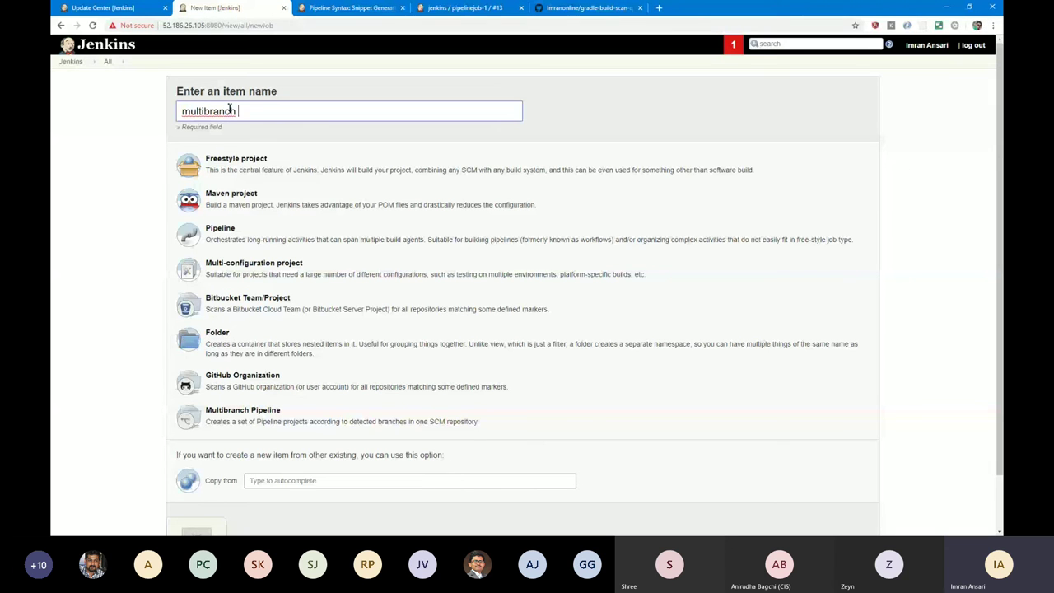
type("_pipeline")
key("ctrl+a")
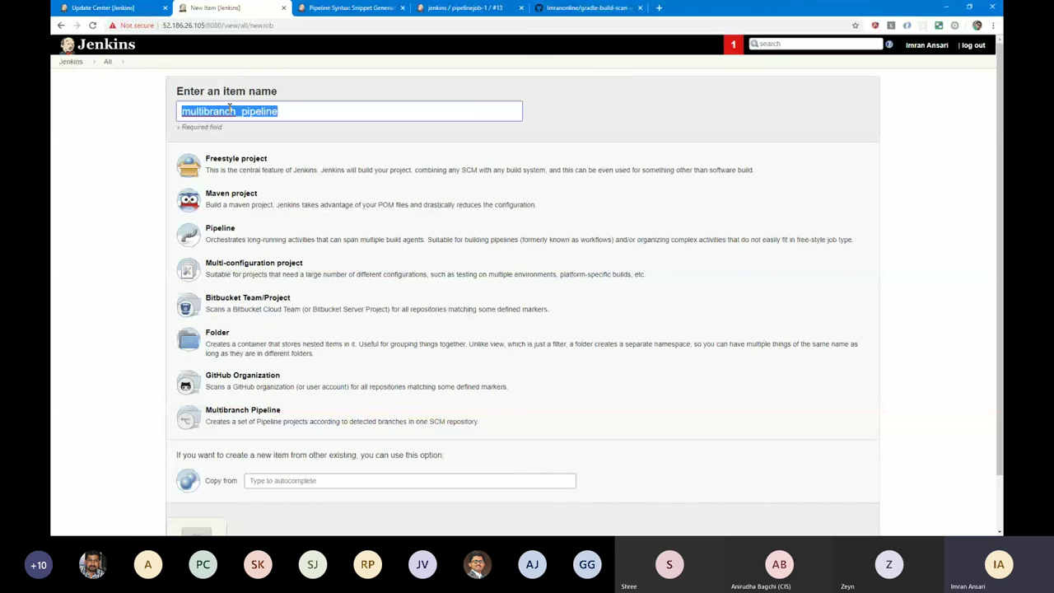
left_click(233, 234)
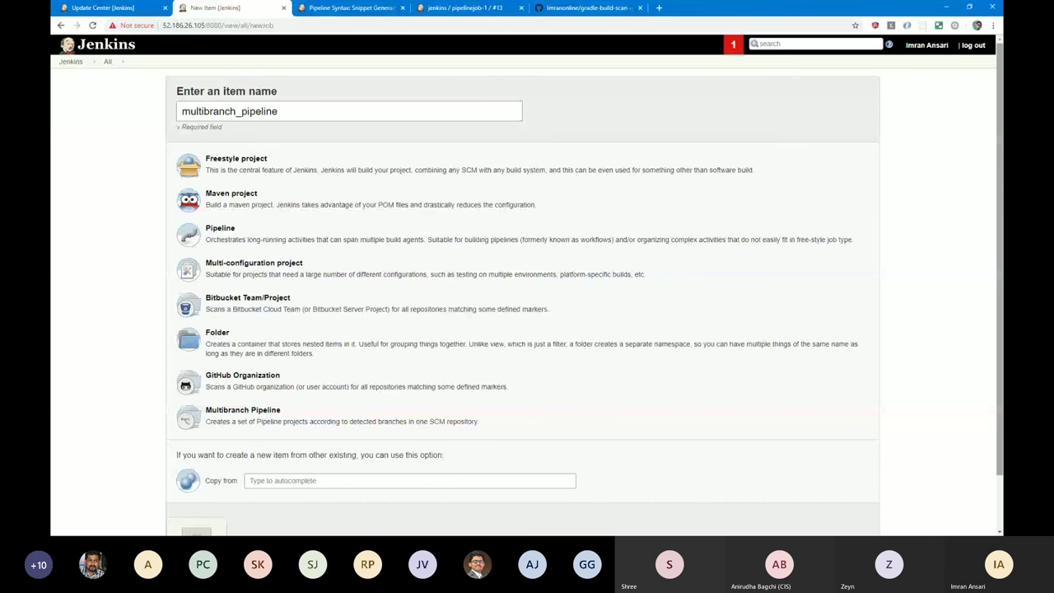
left_click(243, 416)
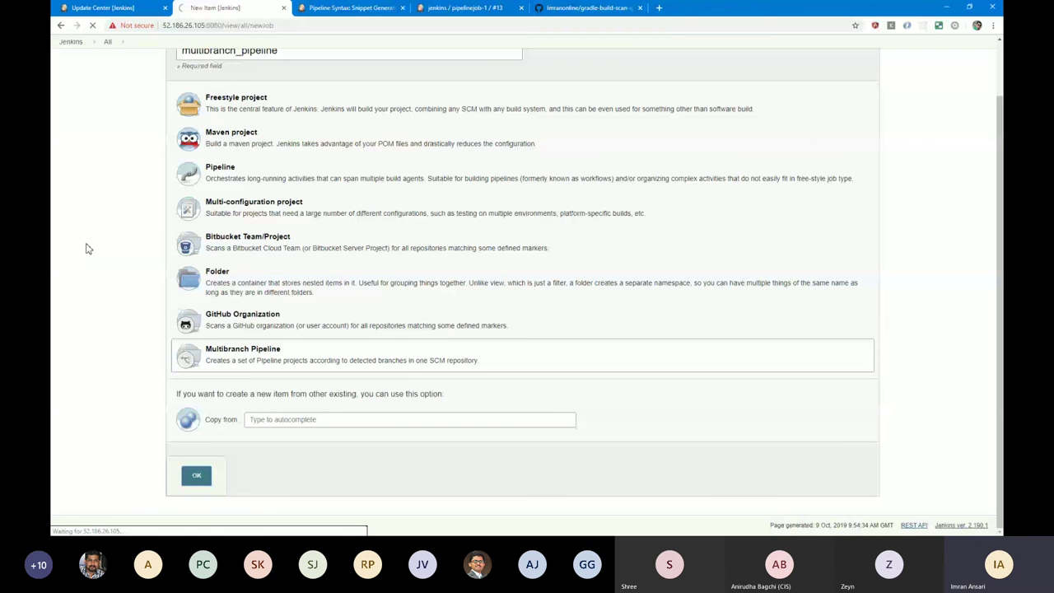
Add a Git branch source with the HTTPS clone URL of the gradle-build-scan-quickstart GitHub repository as the project repository.
left_click(201, 240)
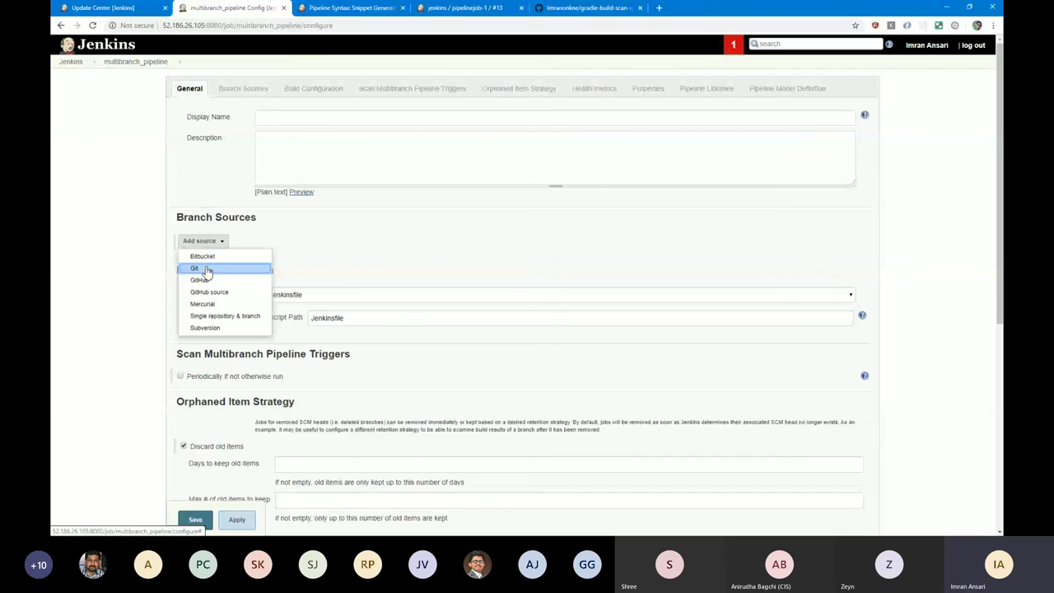
left_click(197, 268)
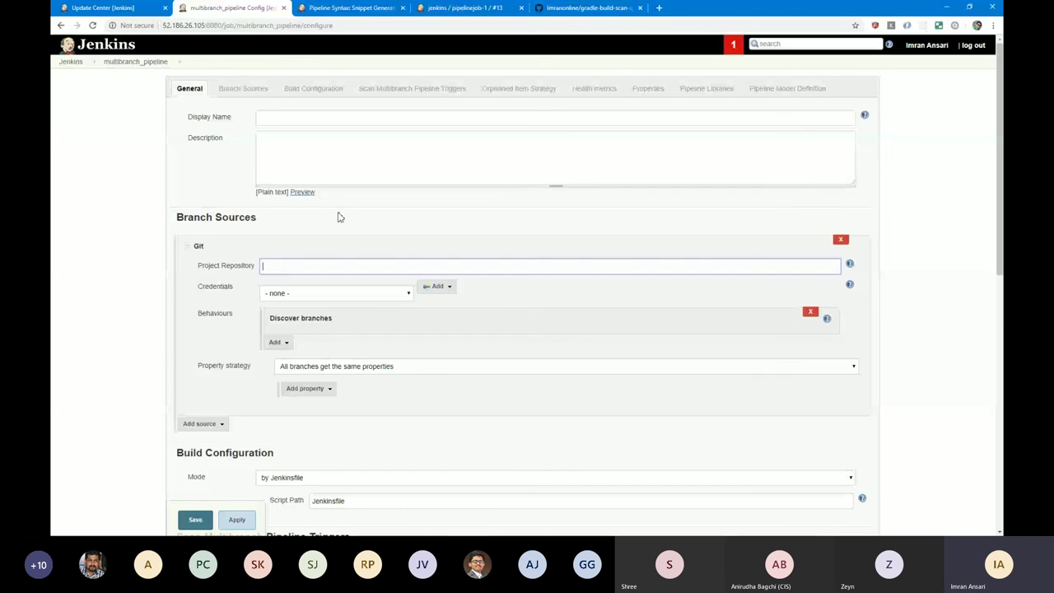
left_click(601, 8)
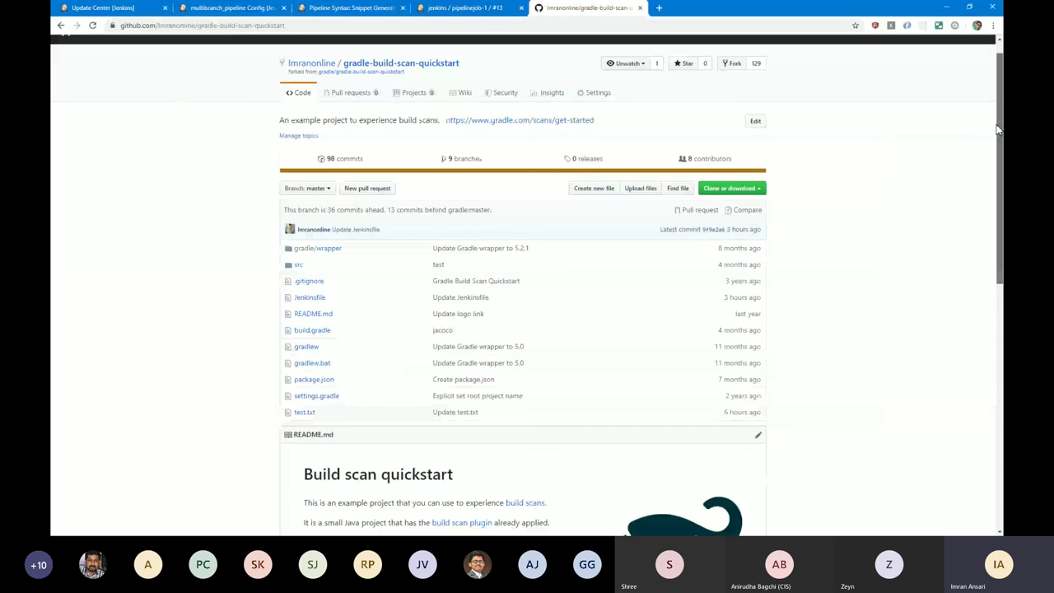
key("ctrl+shift+Tab")
key("ctrl+shift+Tab")
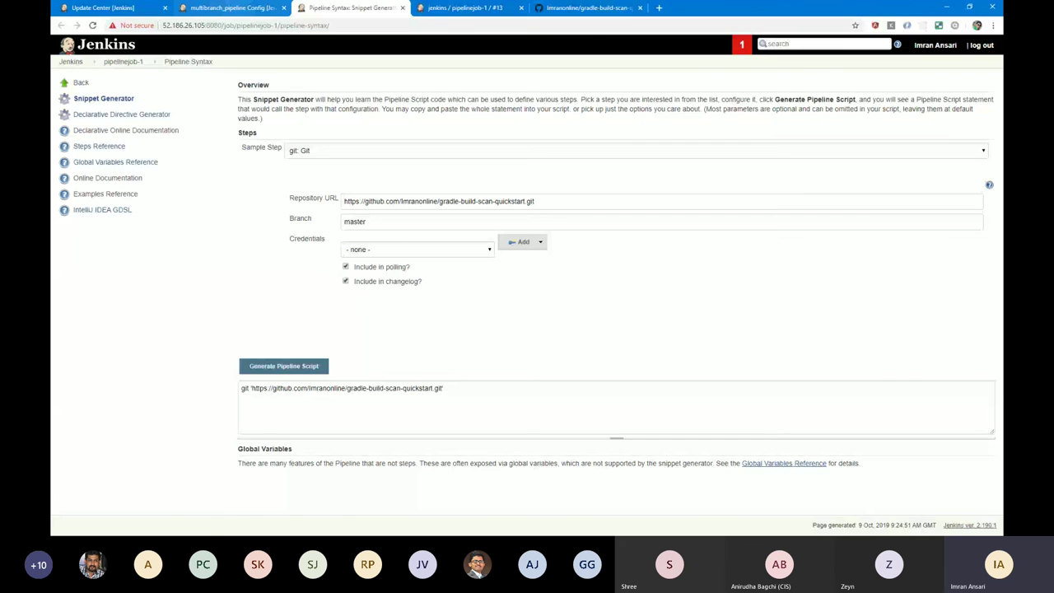
key("ctrl+shift+Tab")
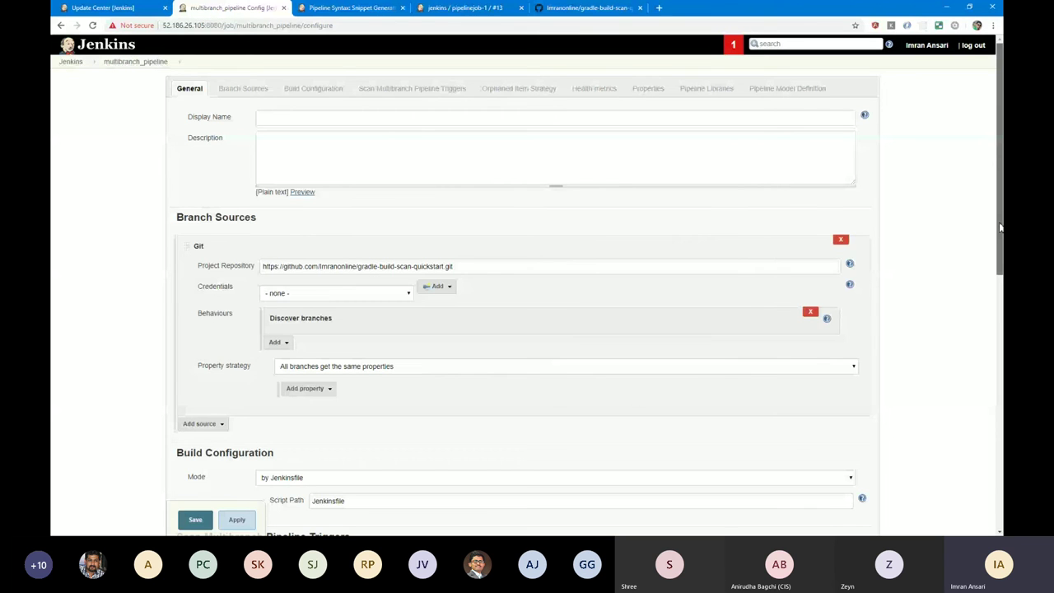
Review the job's Build Configuration and the branch list of the gradle-build-scan-quickstart repository on GitHub.
left_click(313, 88)
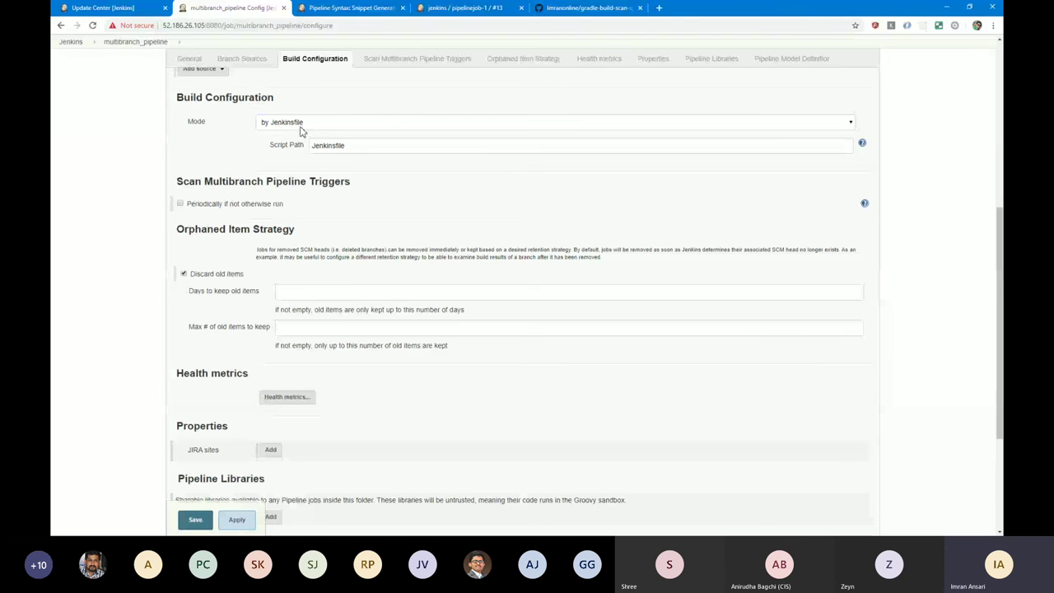
left_click(551, 9)
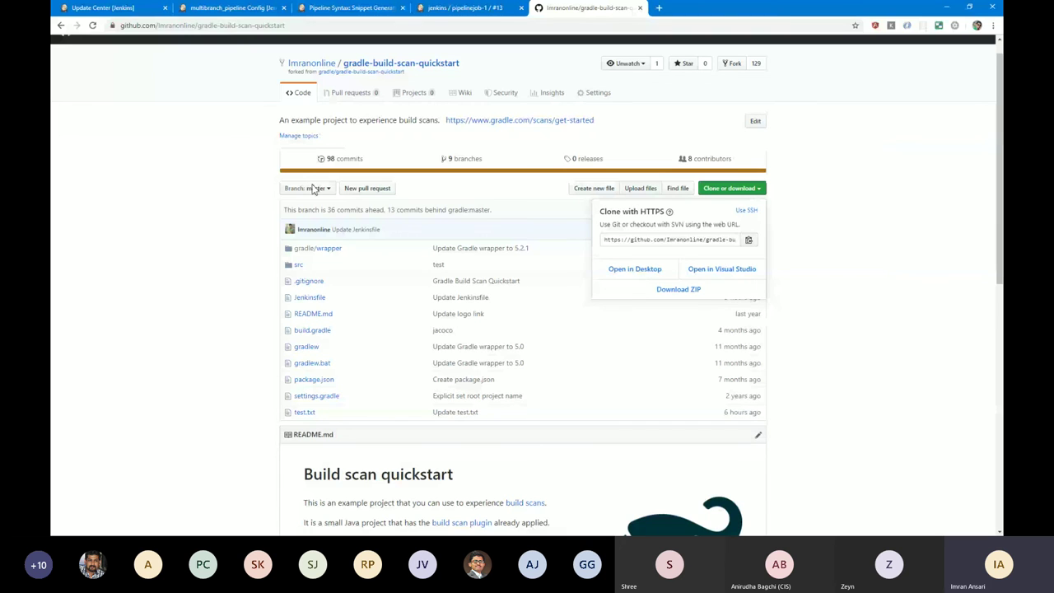
left_click(312, 188)
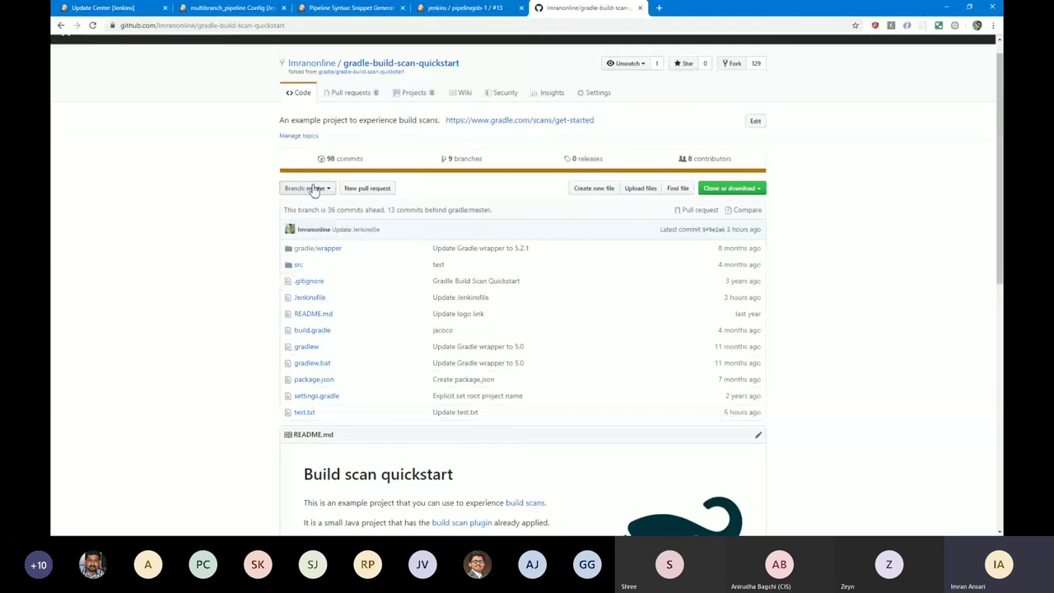
left_click(313, 189)
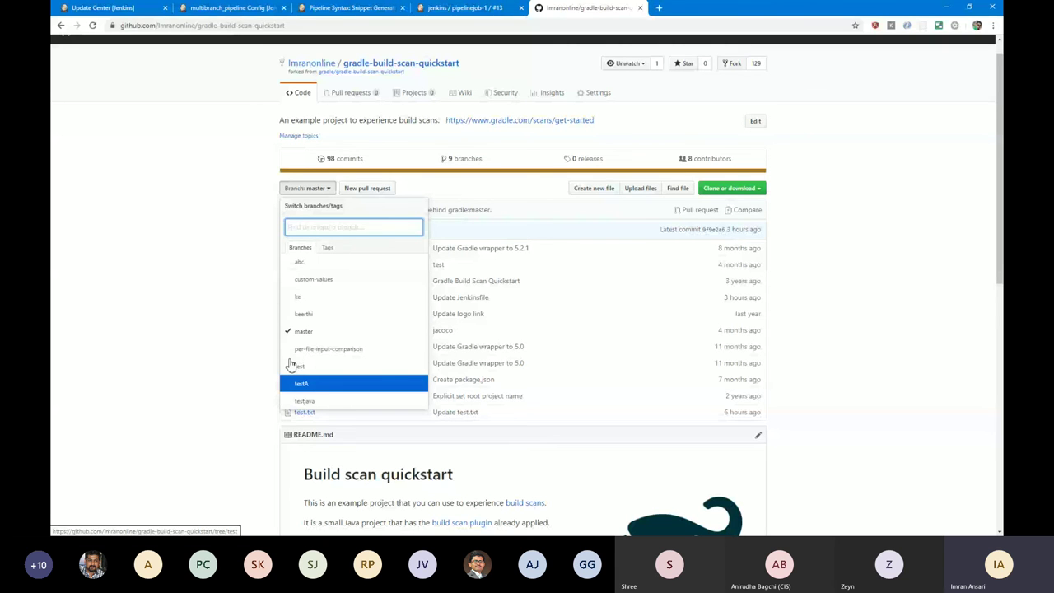
left_click(313, 189)
left_click(230, 7)
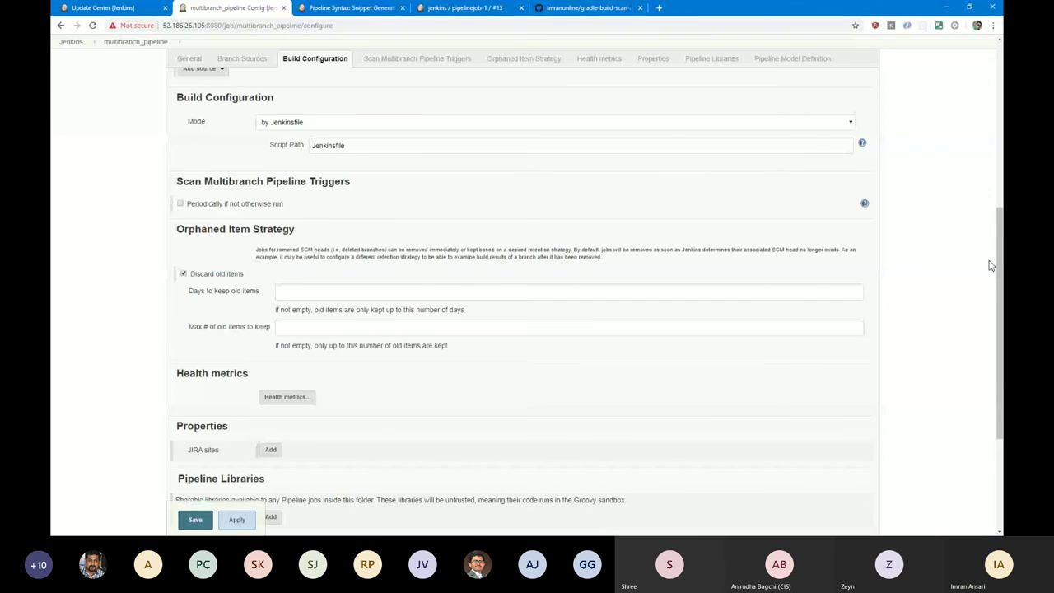
Save the multibranch_pipeline configuration so the repository's branches are scanned, and open the job's branch overview.
scroll(161, 483, "down", 1)
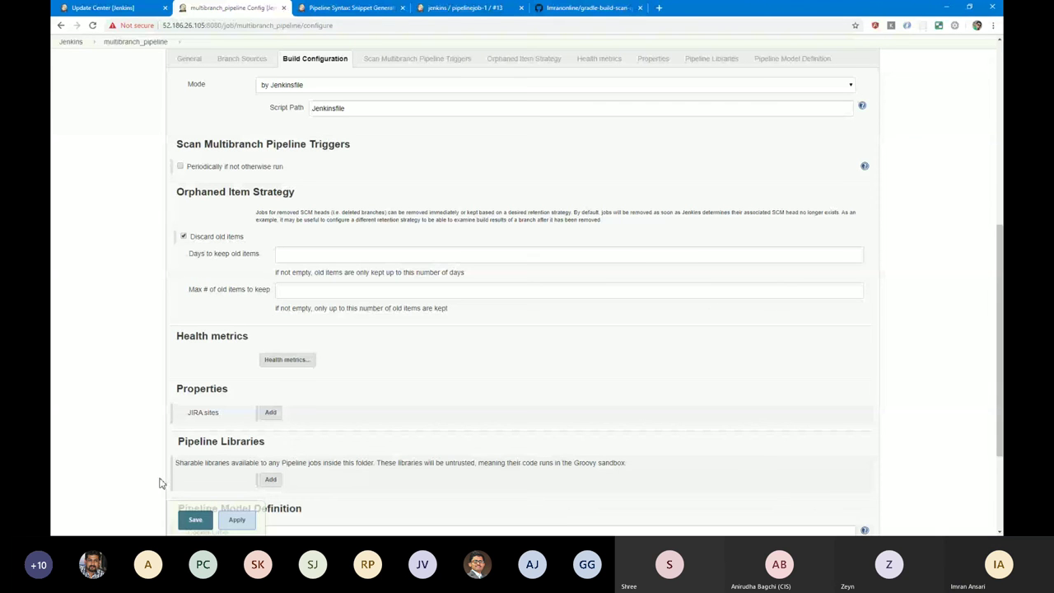
left_click(195, 519)
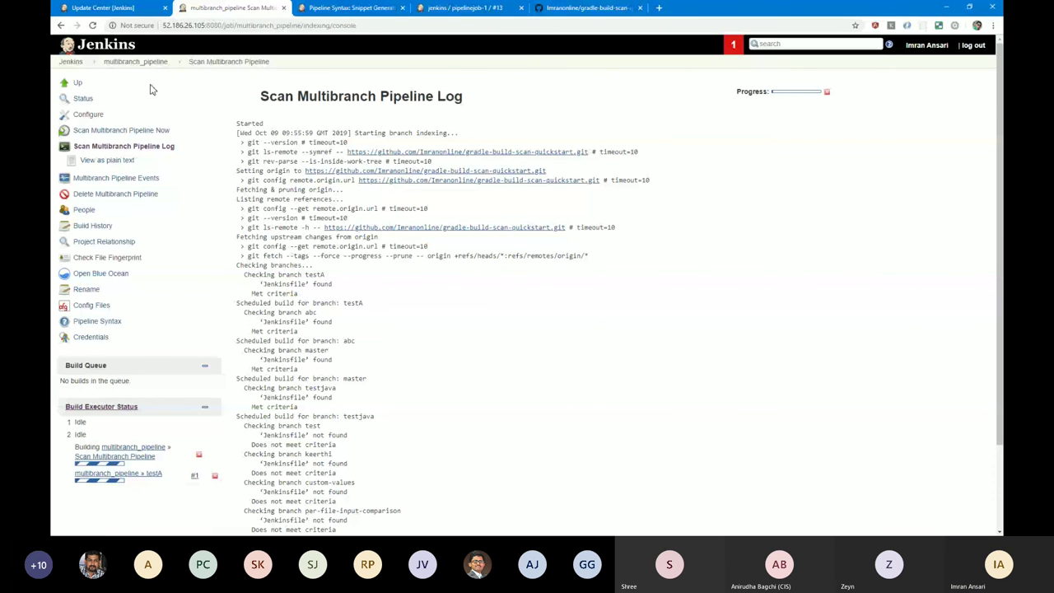
left_click(77, 82)
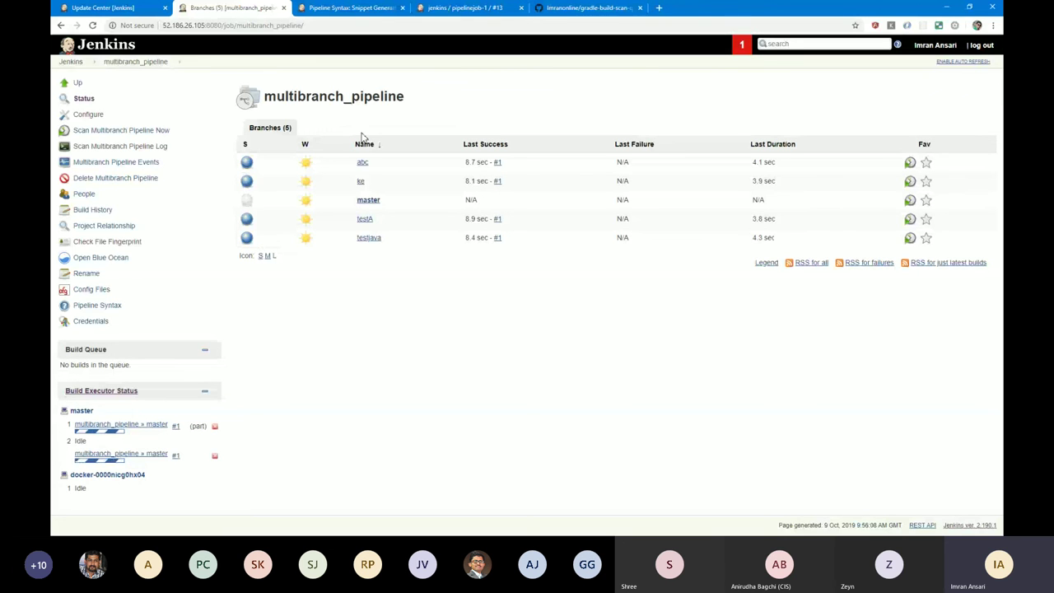
Compare the branch list of the gradle-build-scan-quickstart repository on GitHub with the branches in the Jenkins multibranch_pipeline job.
left_click(586, 8)
left_click(314, 188)
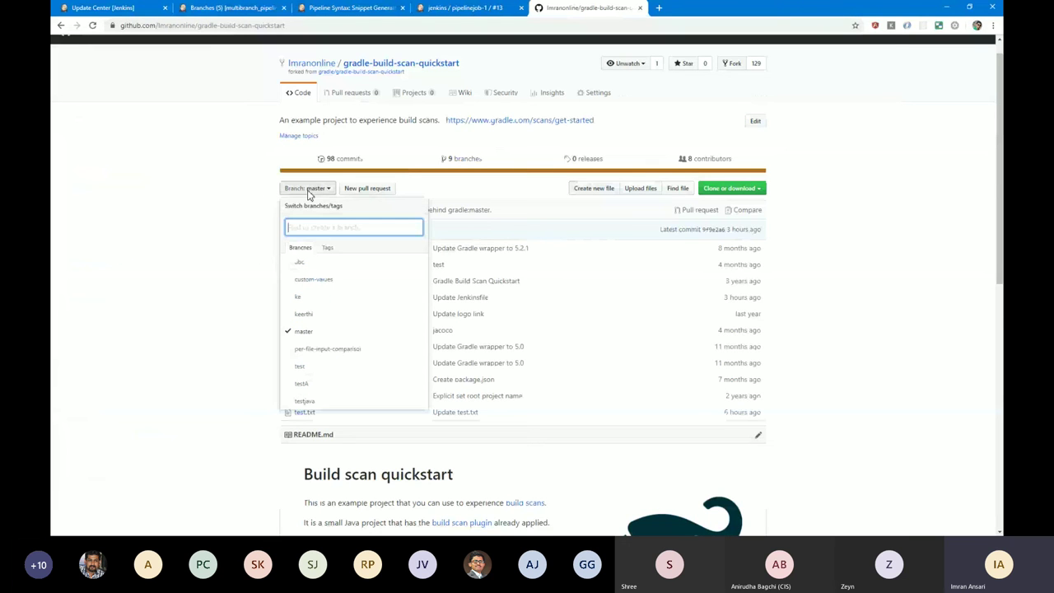
left_click(261, 229)
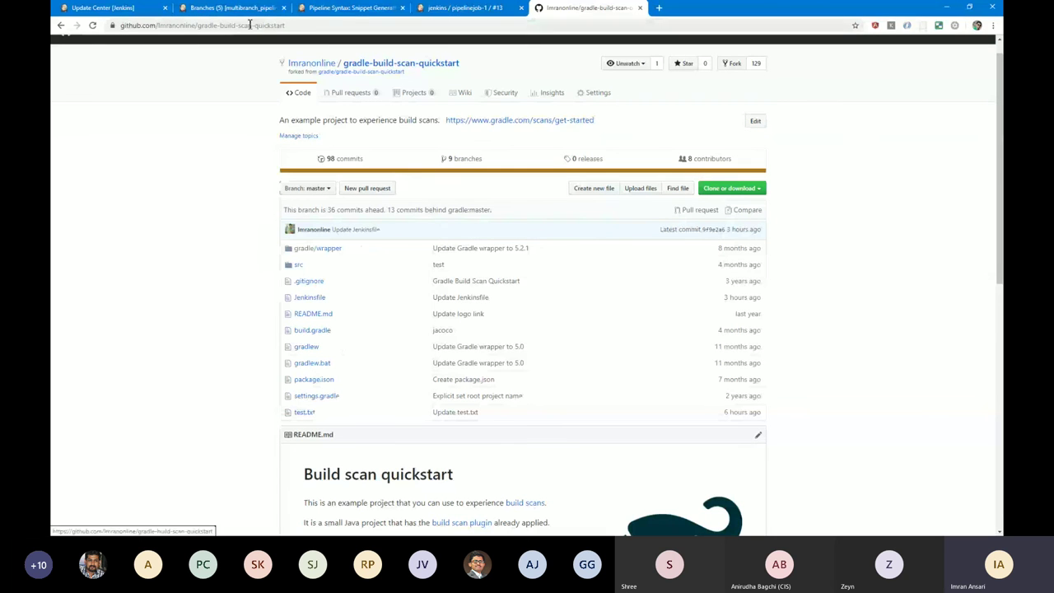
left_click(211, 9)
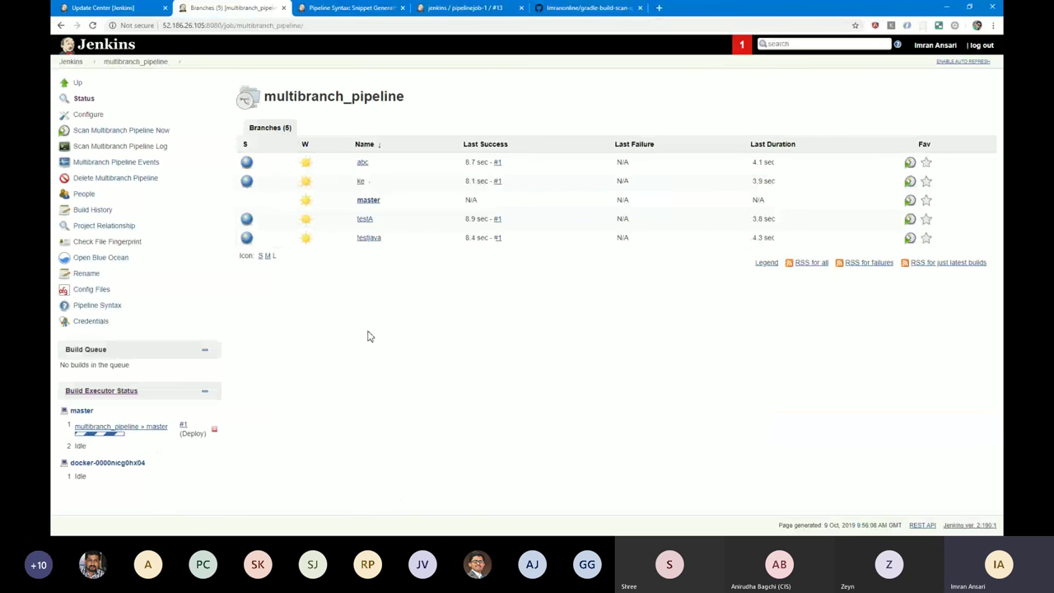
left_click(371, 181)
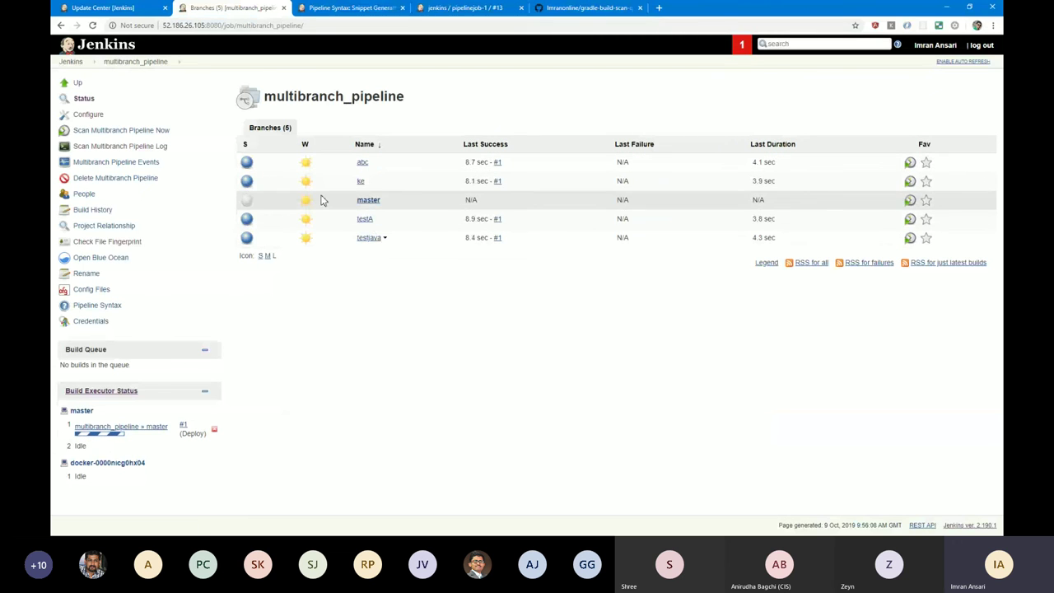
Examine the Scan Multibranch Pipeline Log for which branches contain a Jenkinsfile and had builds scheduled.
left_click(131, 150)
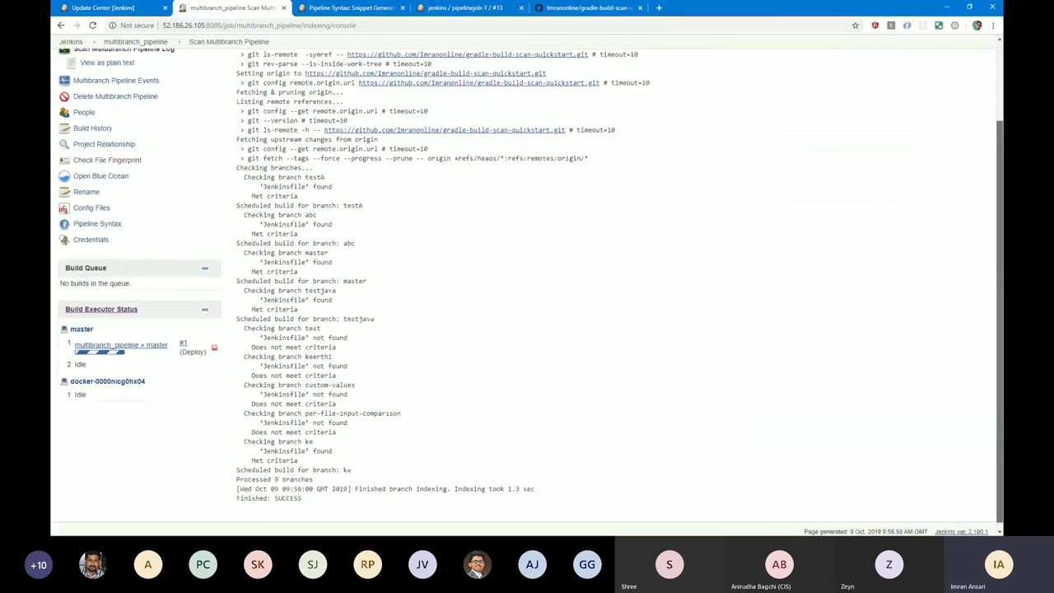
scroll(1002, 216, "down", 1)
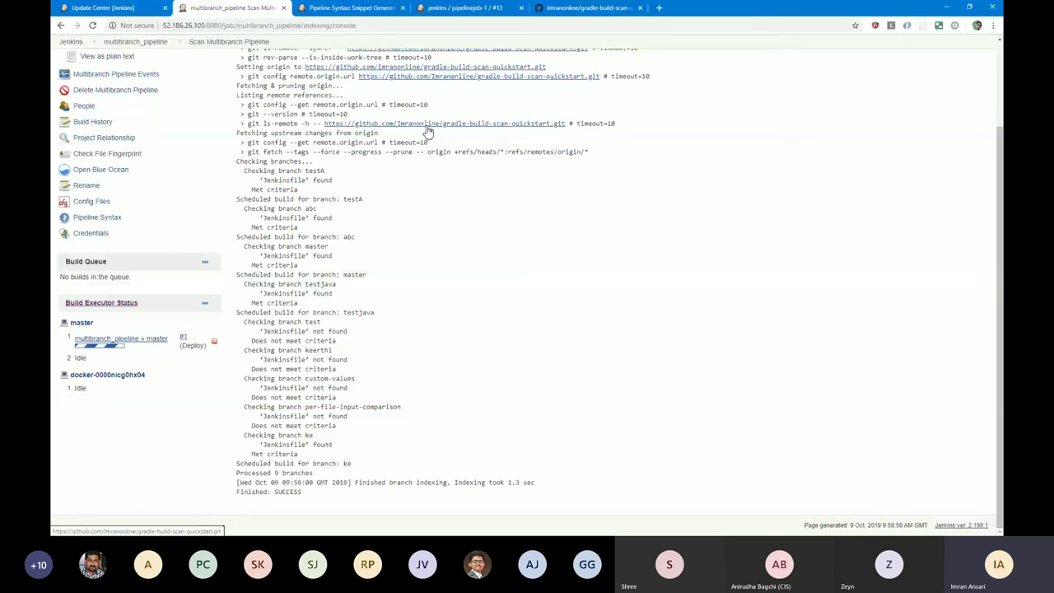
triple_click(290, 188)
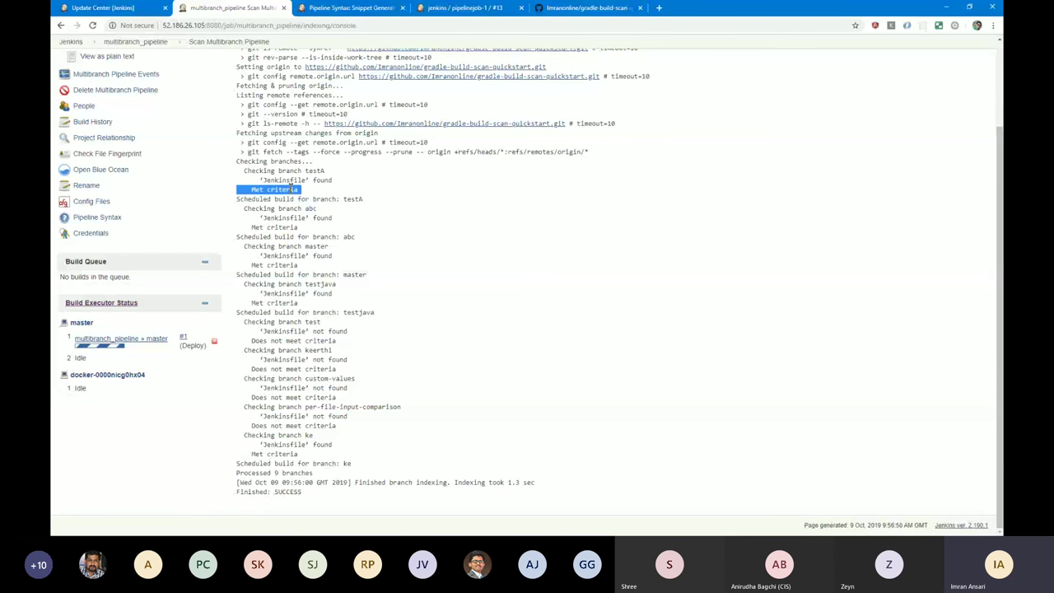
triple_click(282, 200)
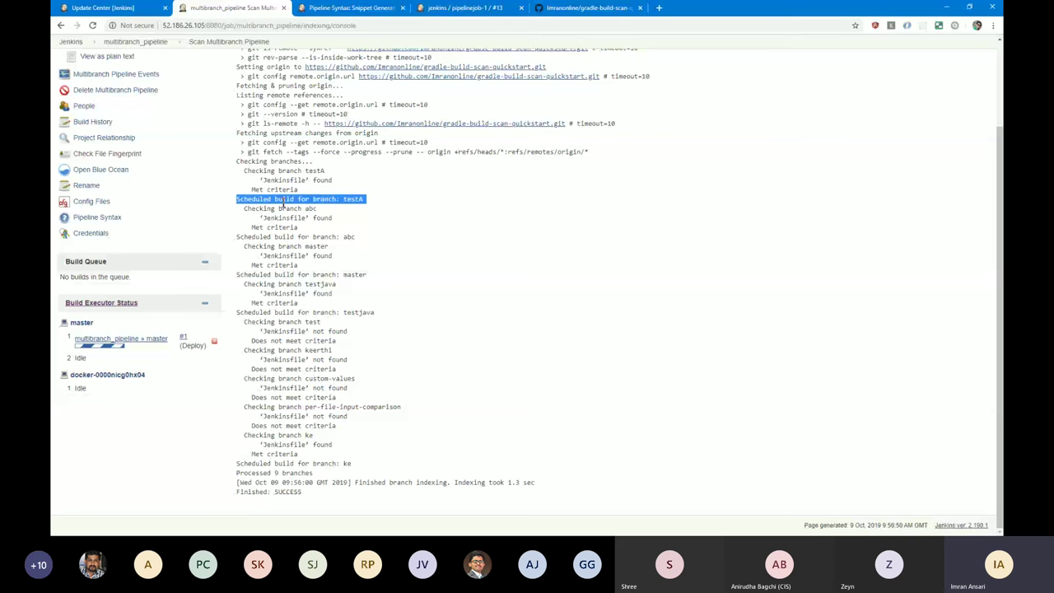
triple_click(282, 180)
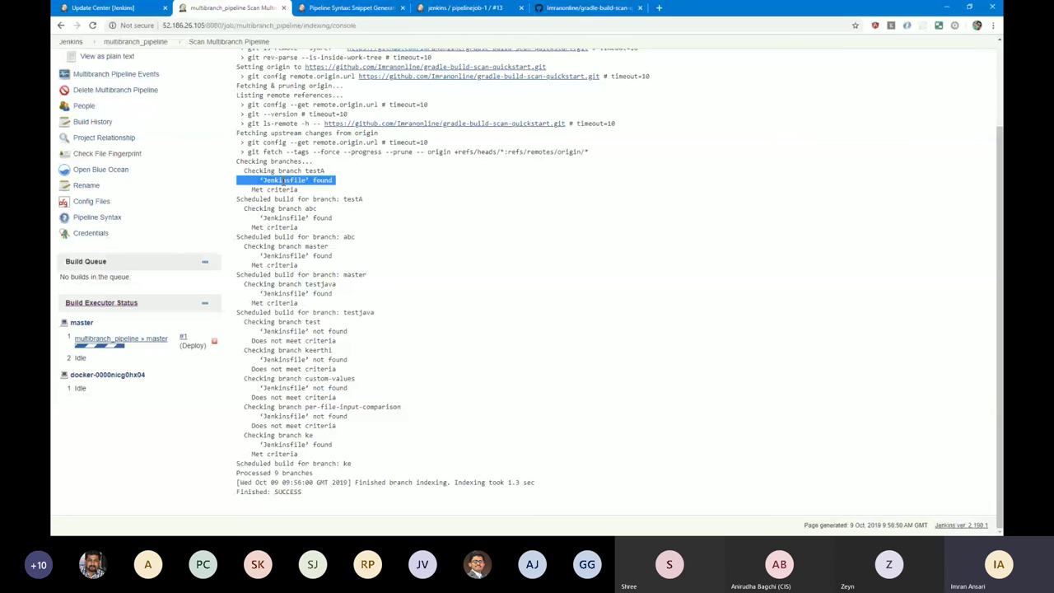
triple_click(317, 331)
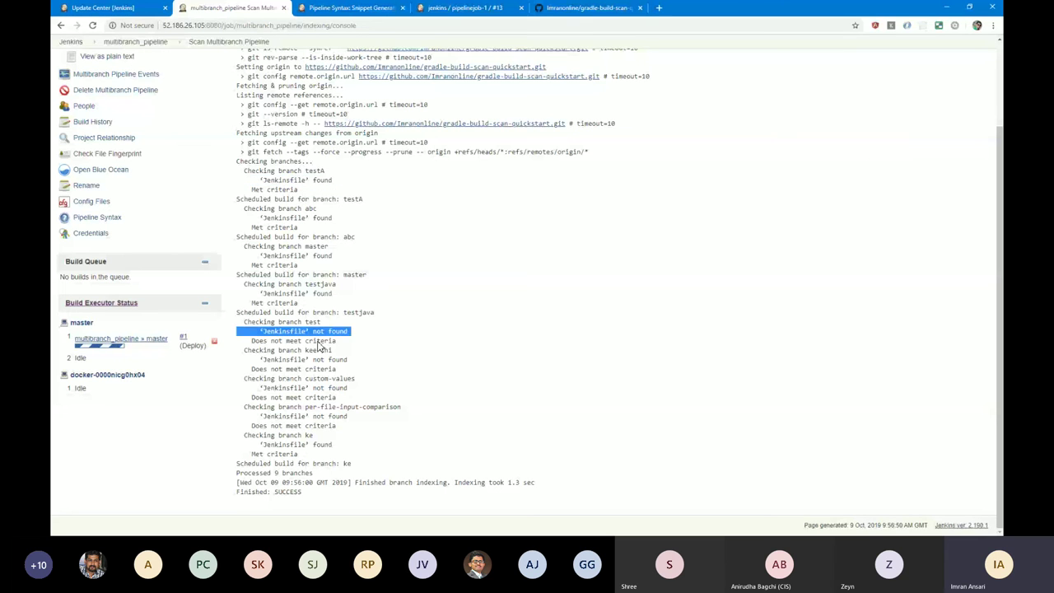
left_click_drag(333, 293, 997, 256)
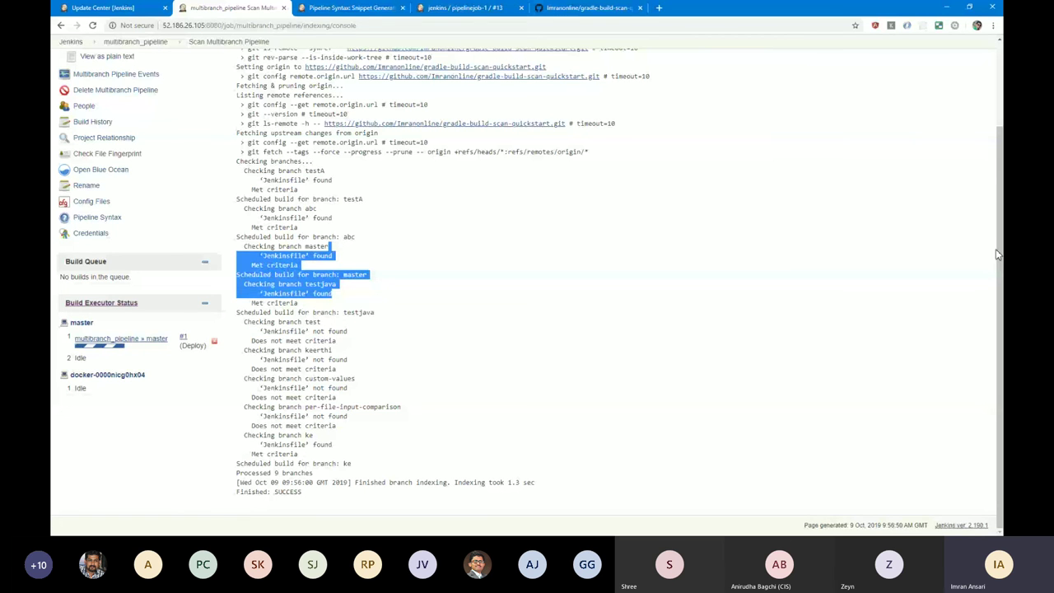
Review the configuration of multibranch_pipeline and return to its branch overview without changing anything.
left_click(135, 41)
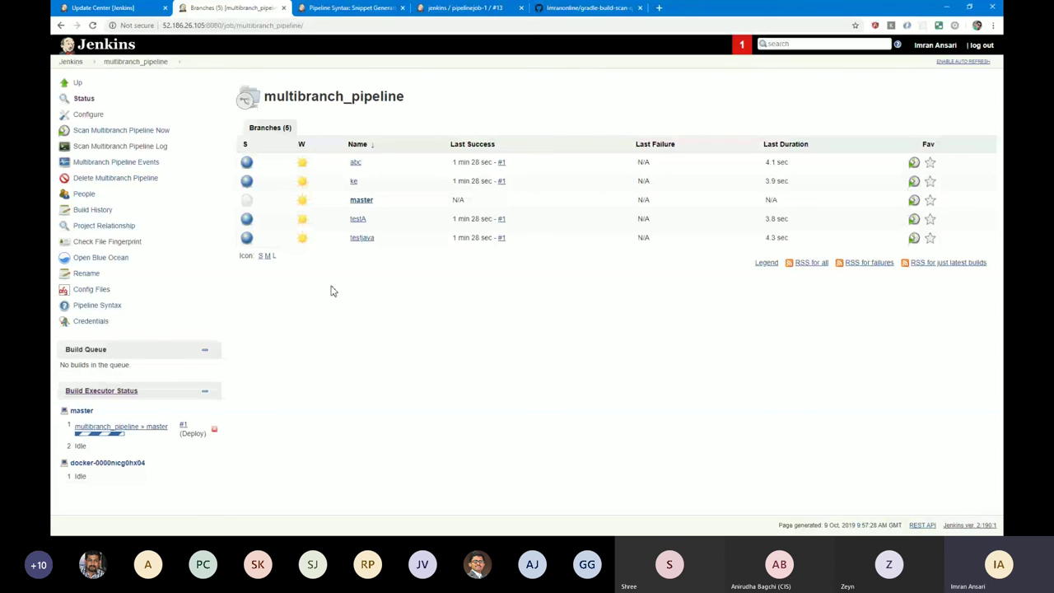
left_click(89, 114)
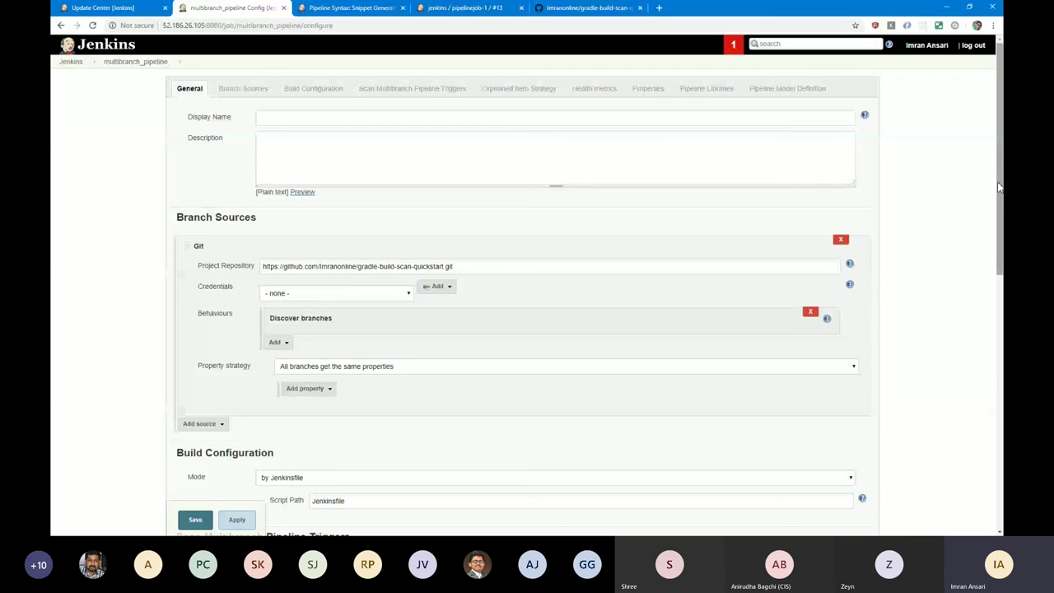
left_click(123, 63)
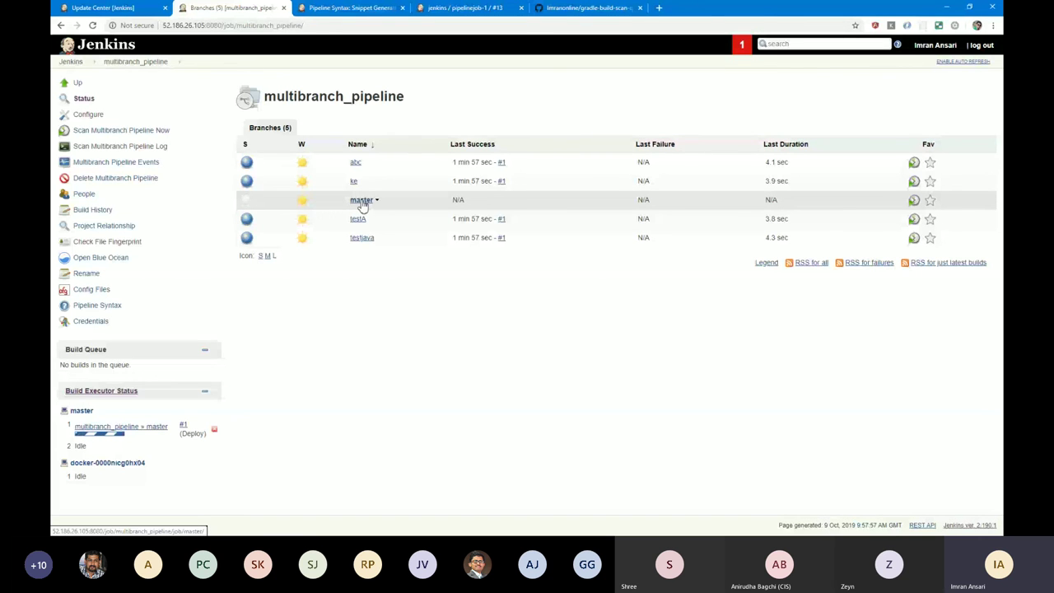
Open the master branch pipeline in a separate browser tab, view the abc branch's page and return to the branch overview.
middle_click(362, 204)
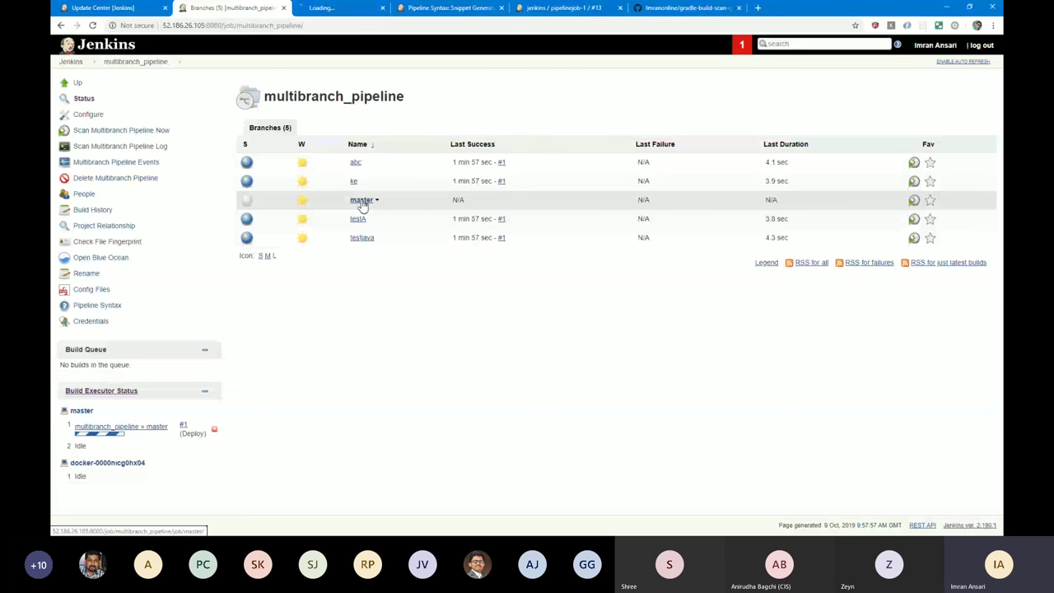
left_click(359, 165)
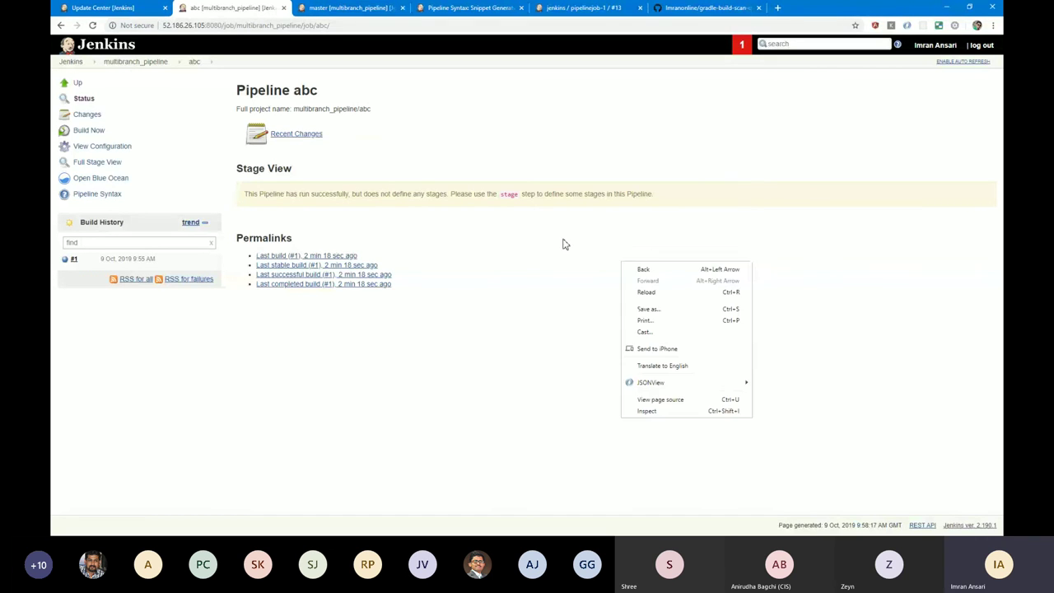
left_click(143, 62)
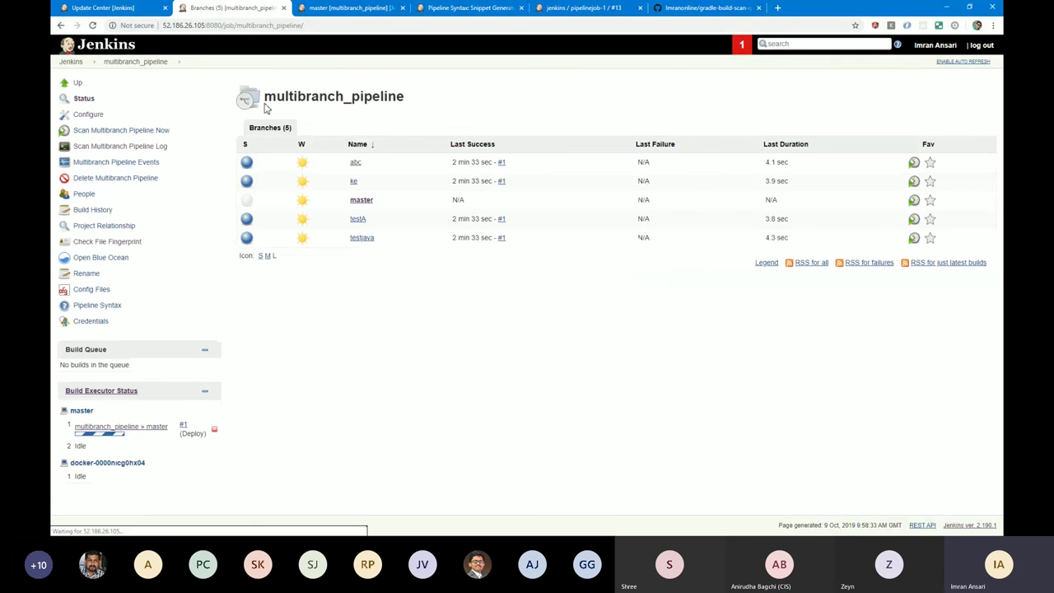
Open the replay of pipelinejob-1 build #13 and clear its entire main script.
left_click(137, 12)
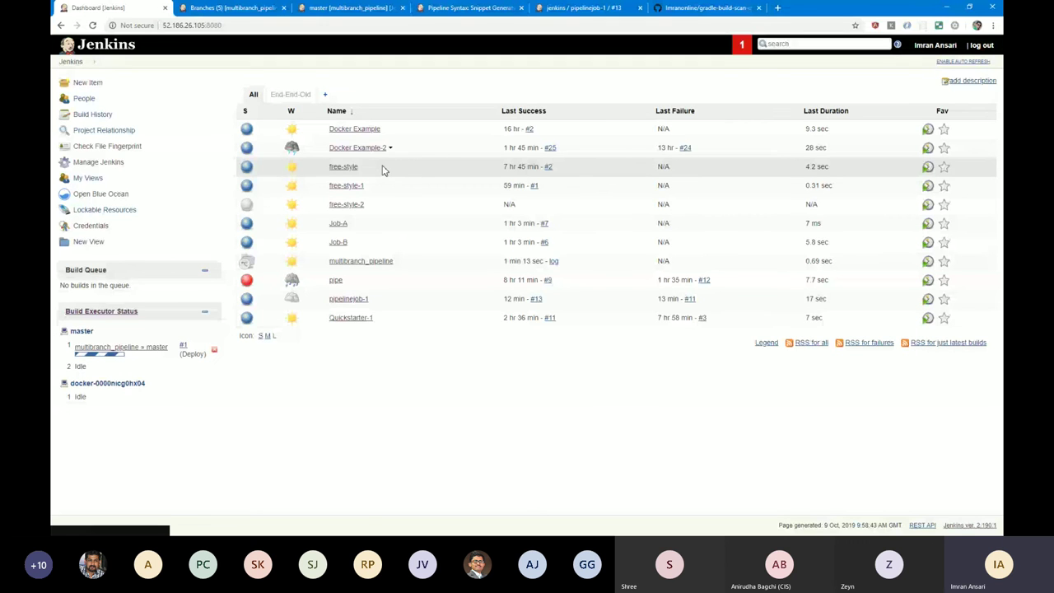
left_click(346, 301)
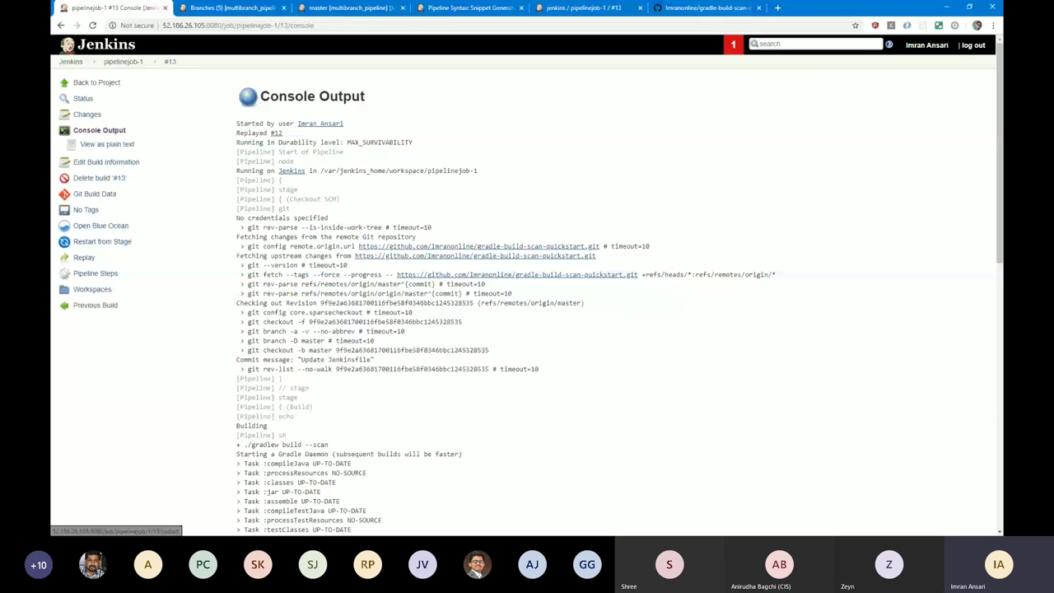
left_click(84, 257)
left_click(342, 162)
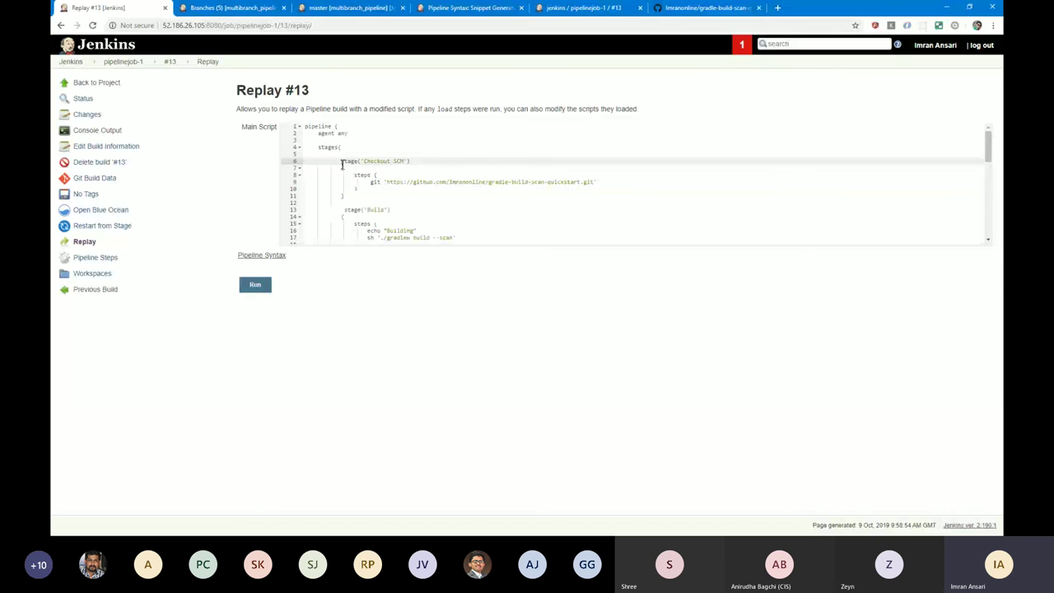
key("ctrl+a")
key("BackSpace")
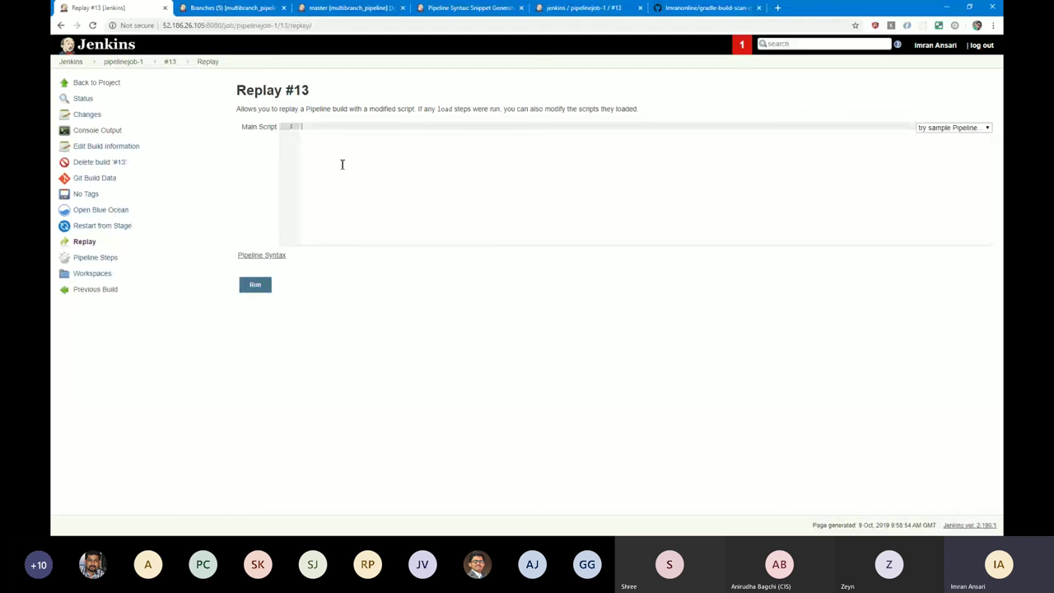
Review the stages of the Jenkinsfile on the master branch of the gradle-build-scan-quickstart repository on GitHub.
key("ctrl+shift+Tab")
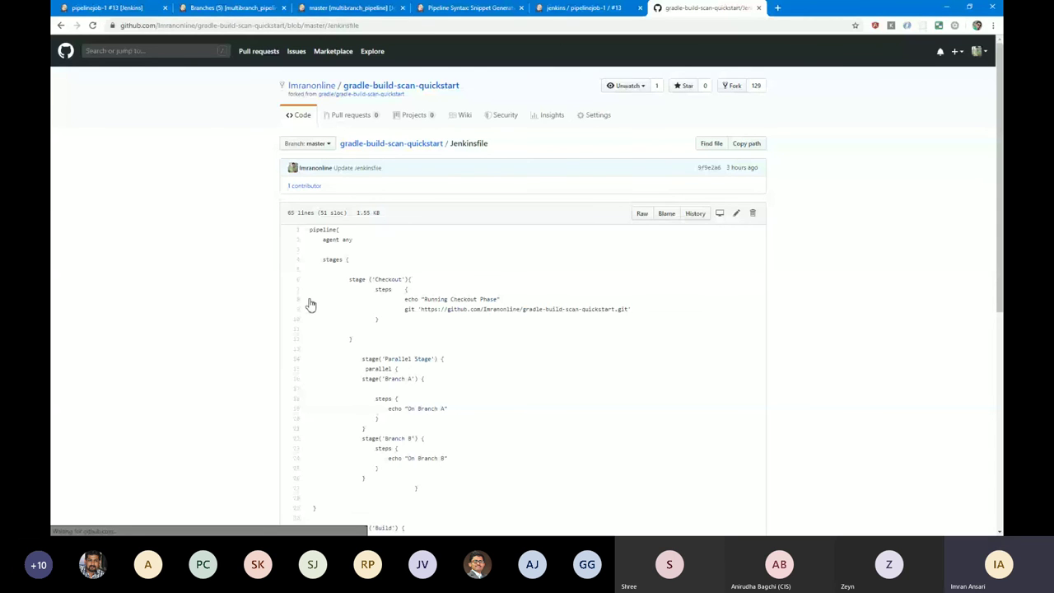
scroll(311, 304, "down", 5)
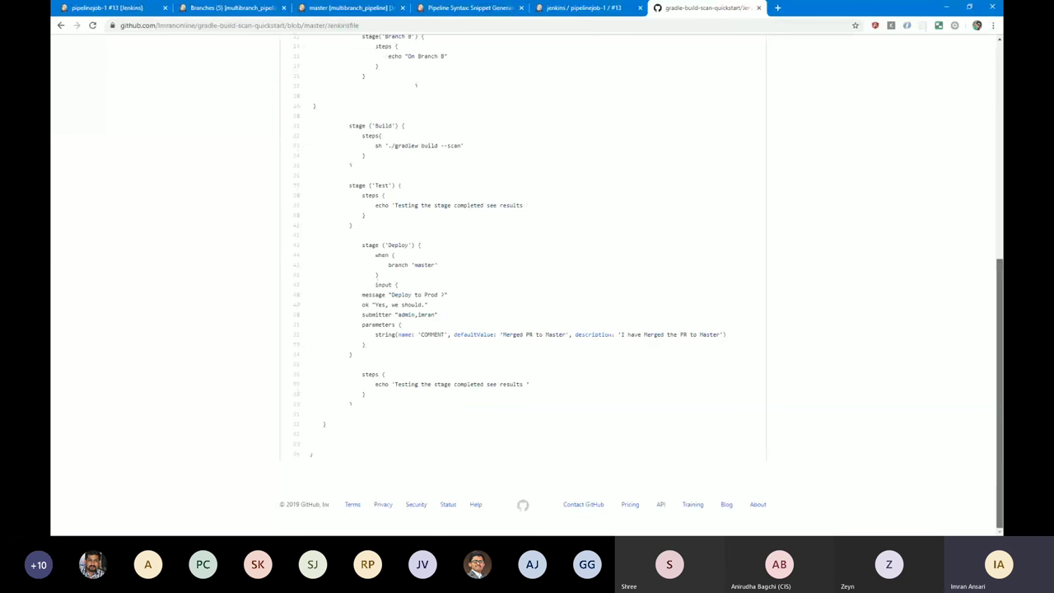
scroll(524, 280, "up", 3)
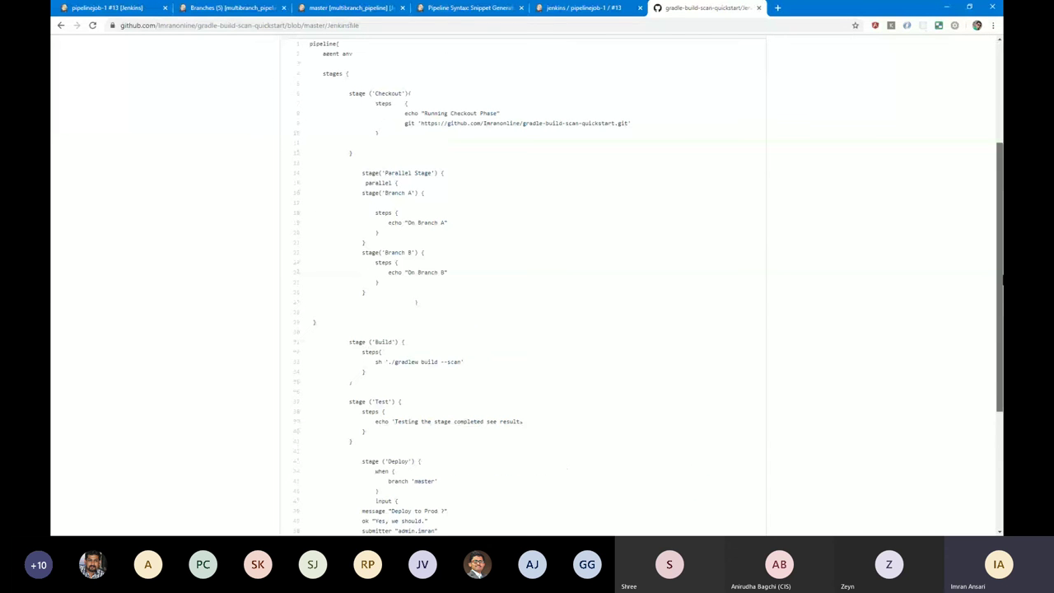
scroll(876, 309, "up", 2)
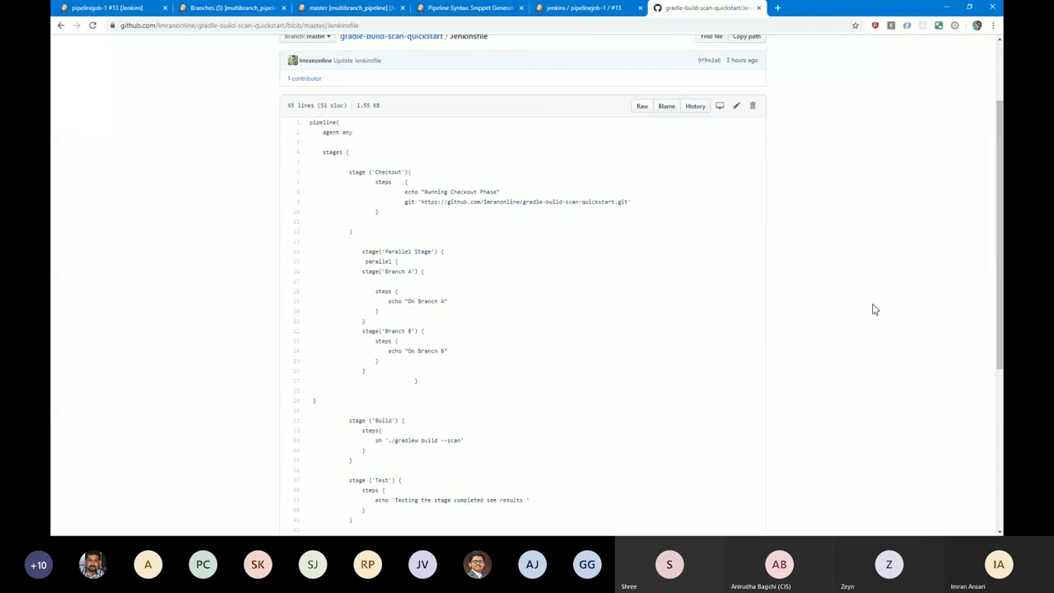
Configure pipelinejob-1 to take its pipeline script from SCM, with Git as the source.
left_click(582, 10)
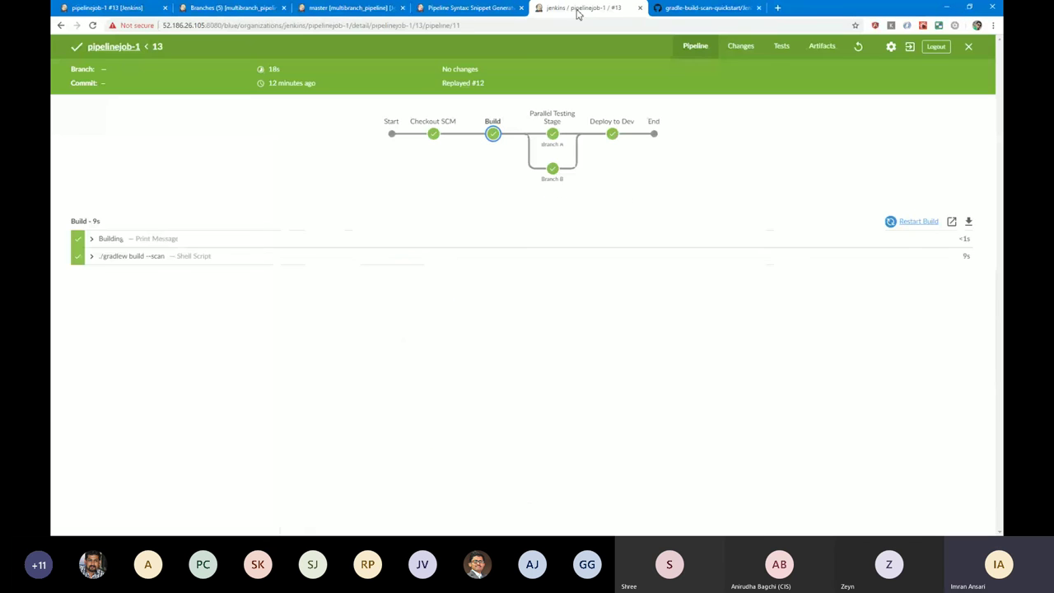
left_click(229, 8)
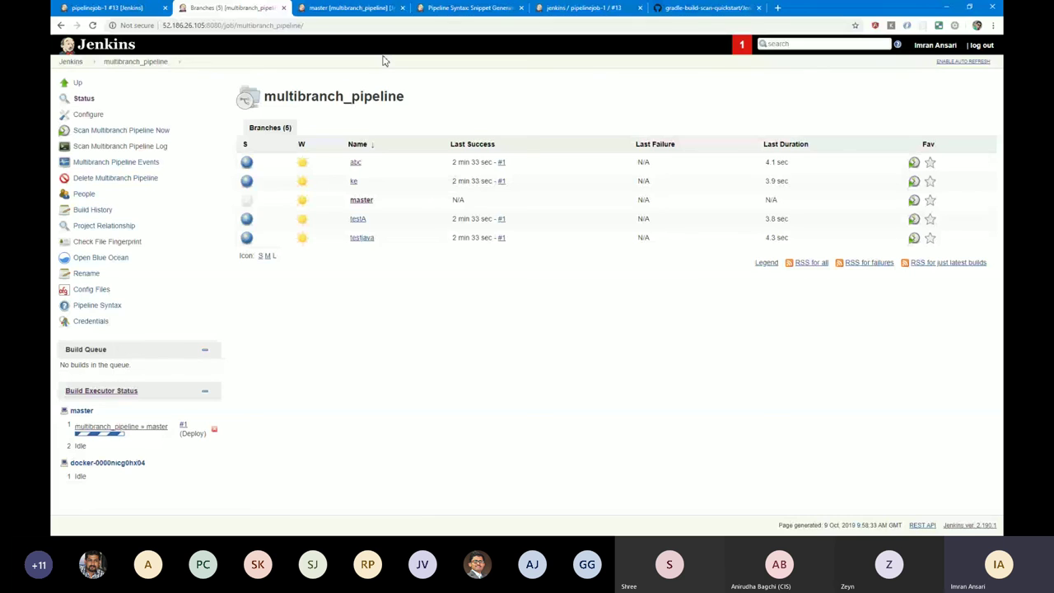
key("ctrl+5")
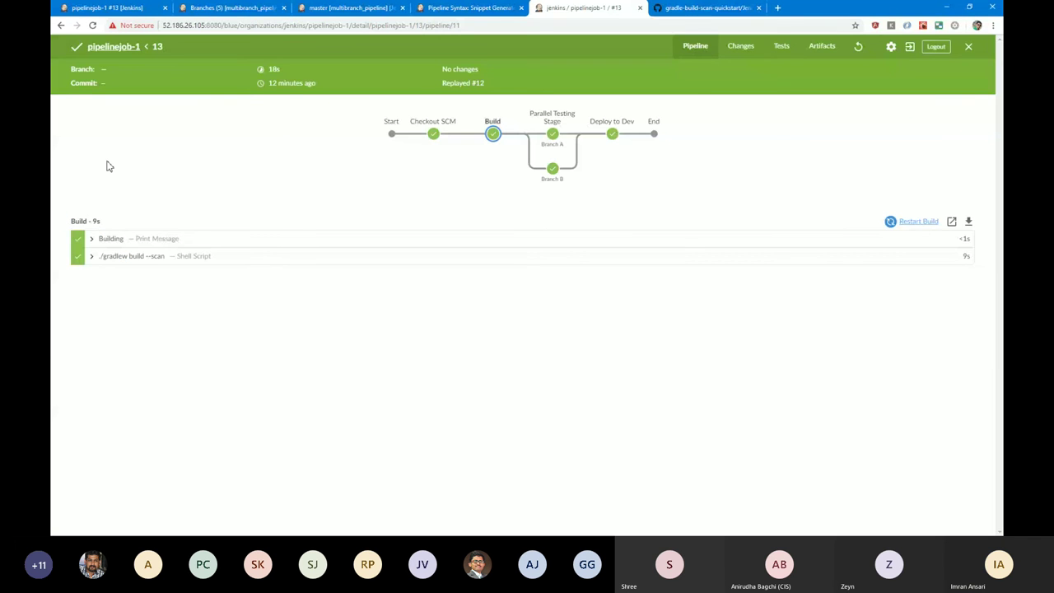
key("ctrl+1")
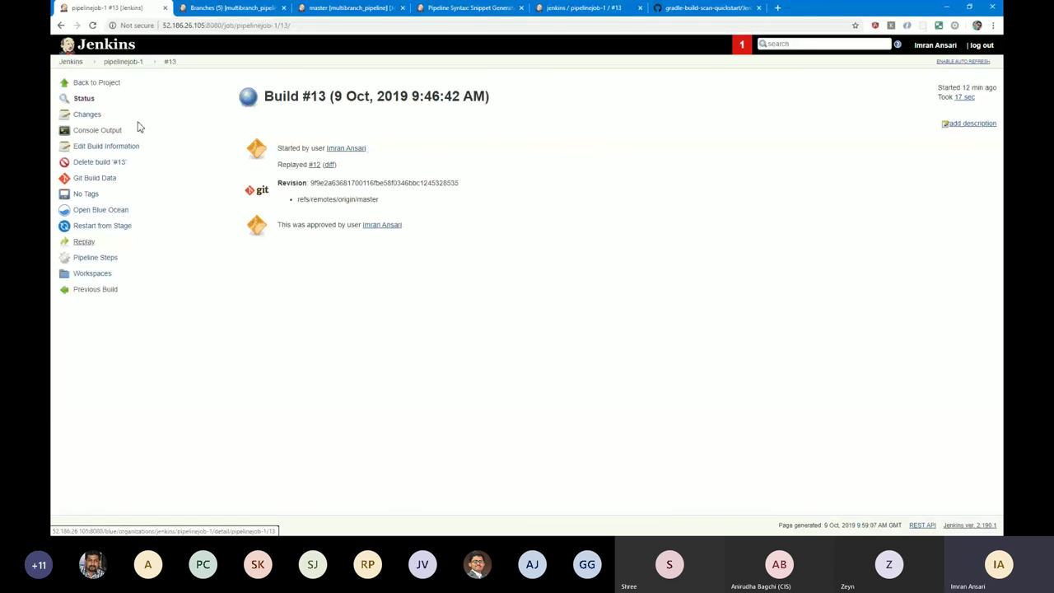
left_click(122, 62)
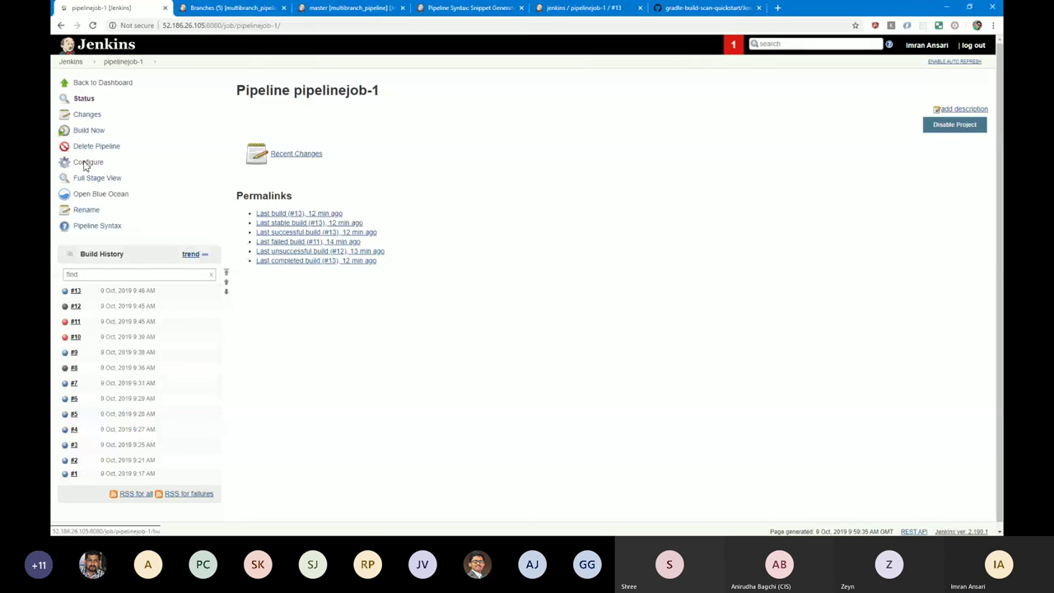
left_click(87, 163)
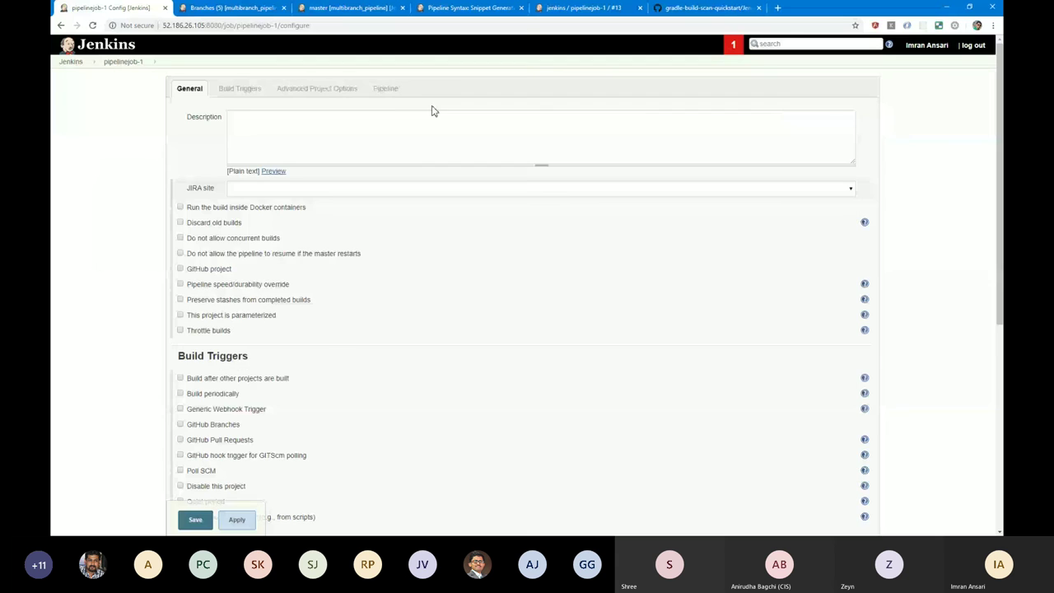
left_click(387, 92)
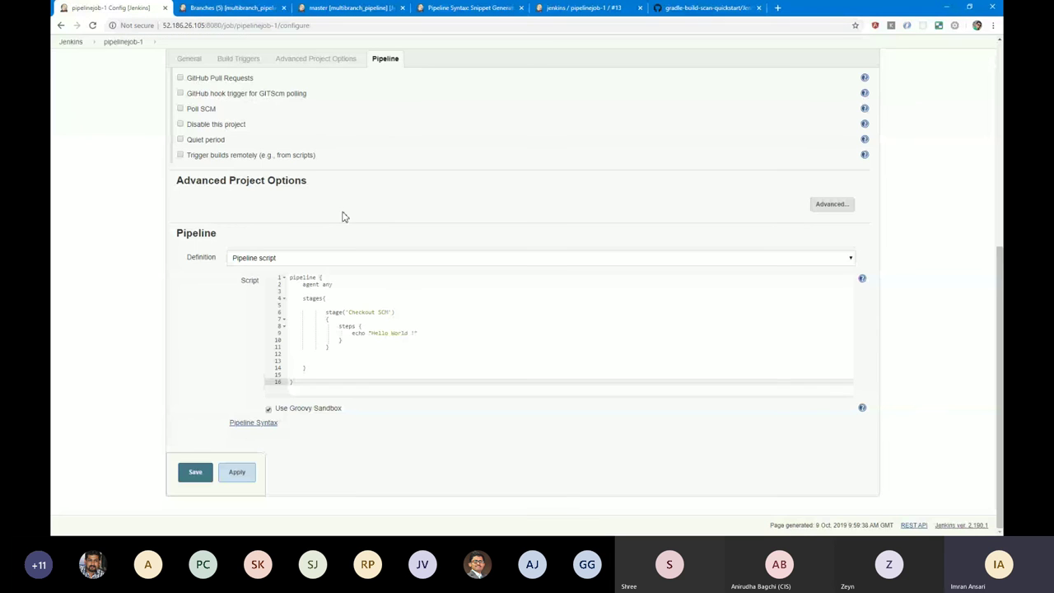
left_click(265, 280)
left_click(332, 355)
left_click(332, 376)
scroll(527, 307, "down", 1)
Set the repository URL of pipelinejob-1 to the HTTPS clone URL copied from the gradle-build-scan-quickstart repository on GitHub.
left_click(535, 315)
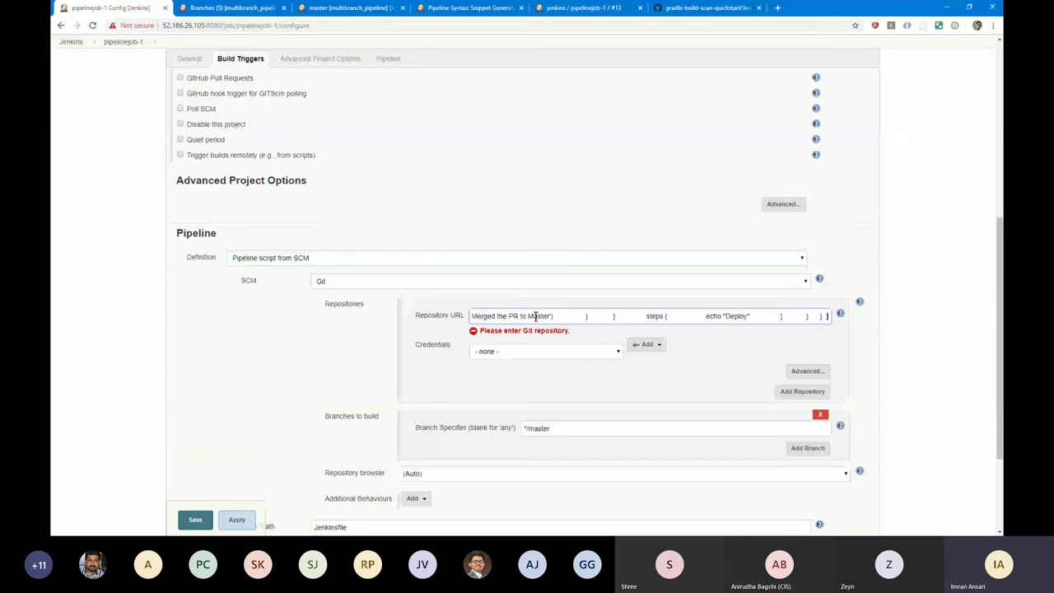
left_click(701, 13)
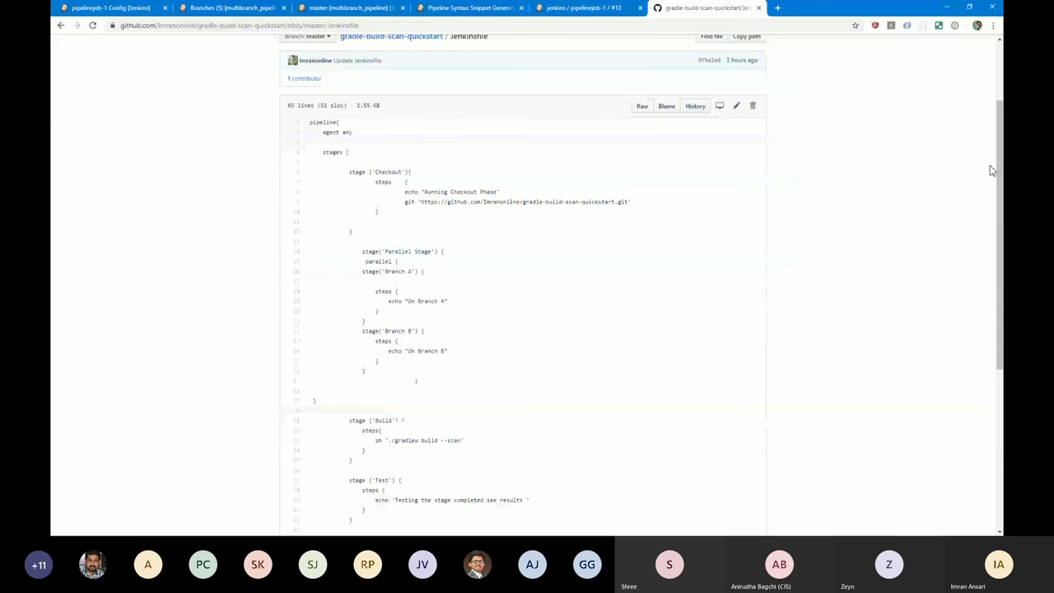
scroll(1001, 154, "up", 2)
left_click(404, 145)
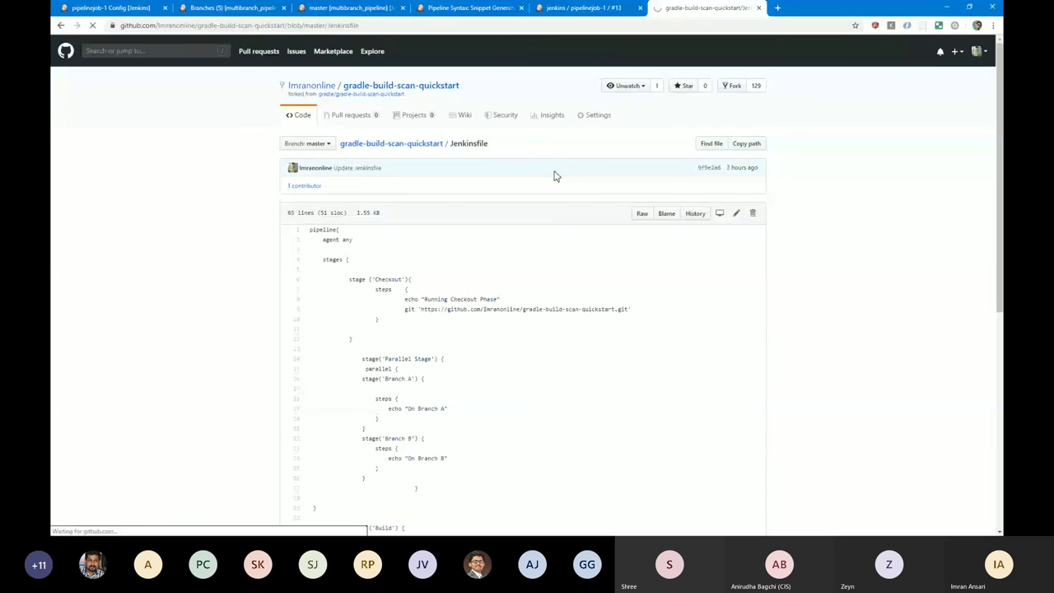
left_click(731, 211)
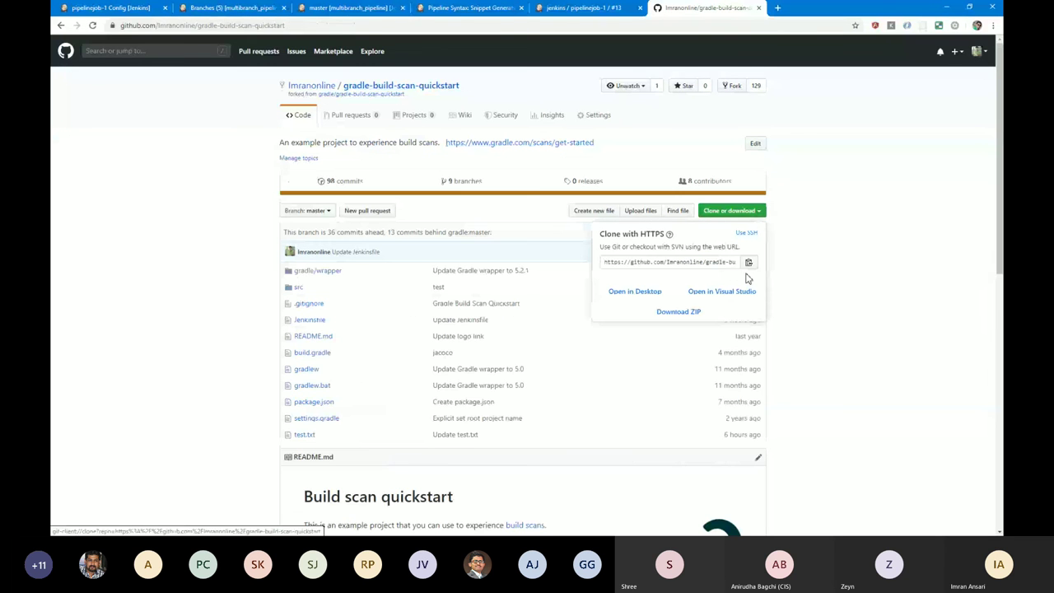
left_click(748, 262)
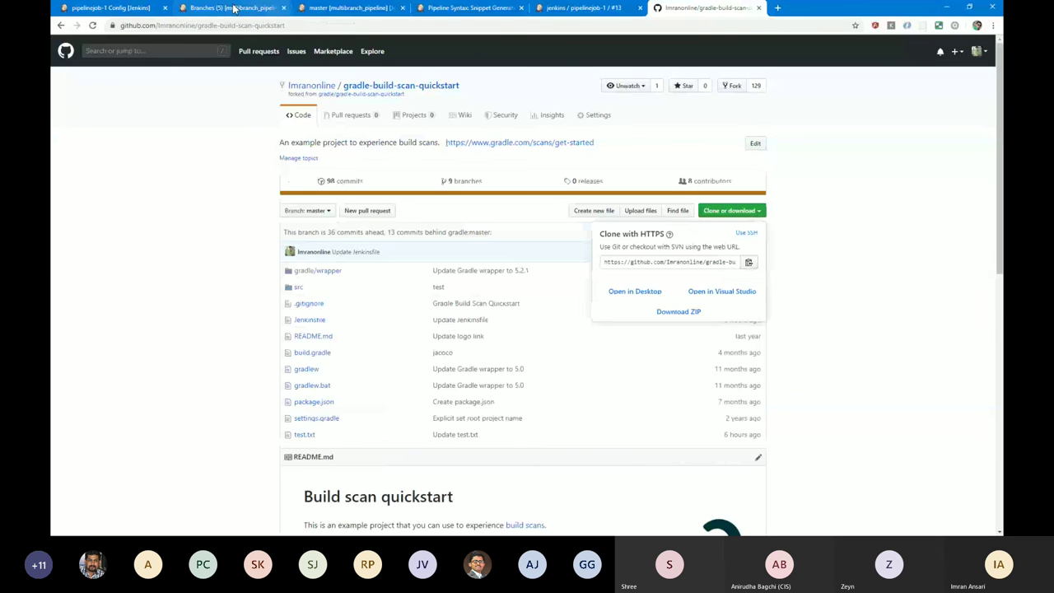
left_click(111, 7)
key("ctrl+v")
left_click(568, 360)
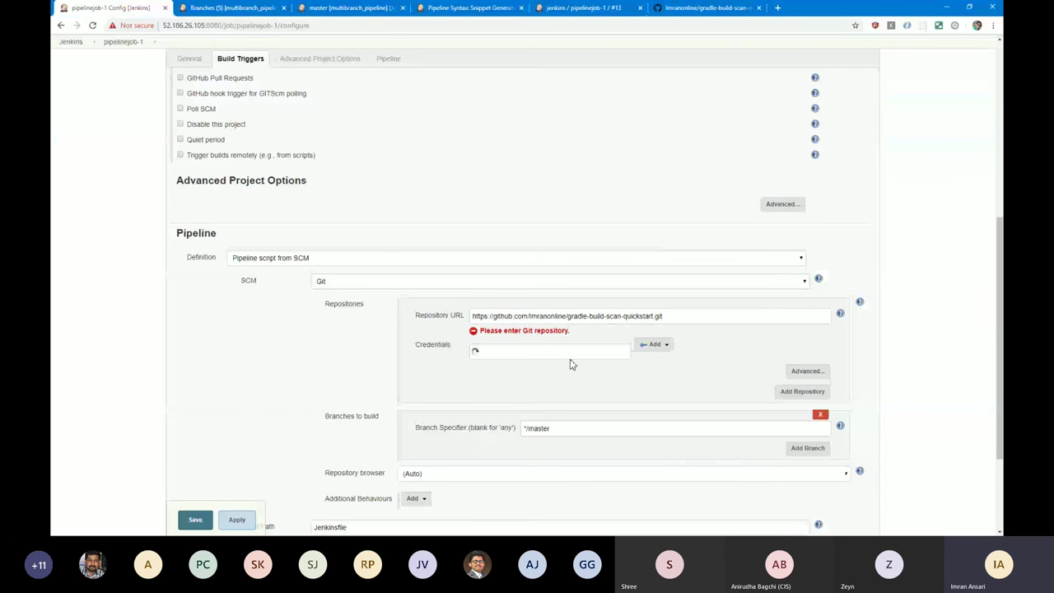
Save the pipelinejob-1 configuration and start a new build.
scroll(378, 419, "down", 2)
left_click(194, 474)
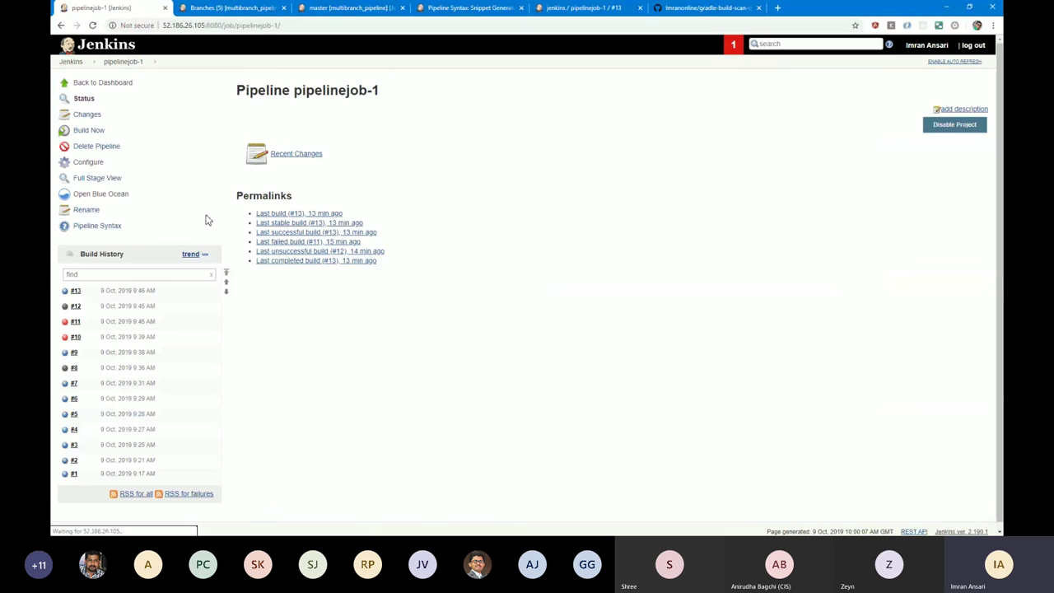
left_click(84, 131)
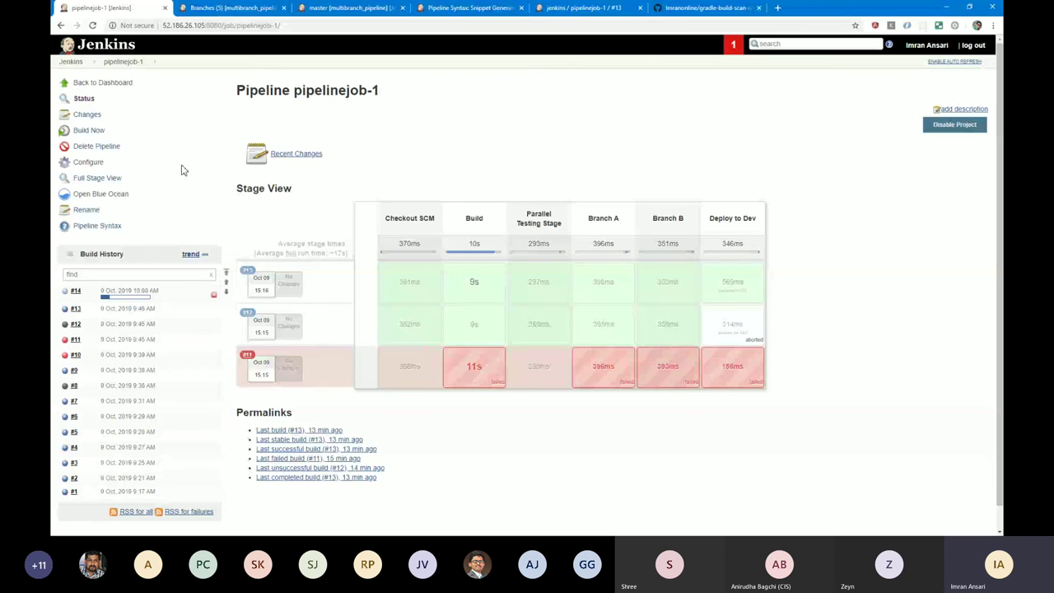
Review the Jenkinsfile on the master branch on GitHub, from the Checkout stage to the Deploy stage's input settings.
left_click(688, 8)
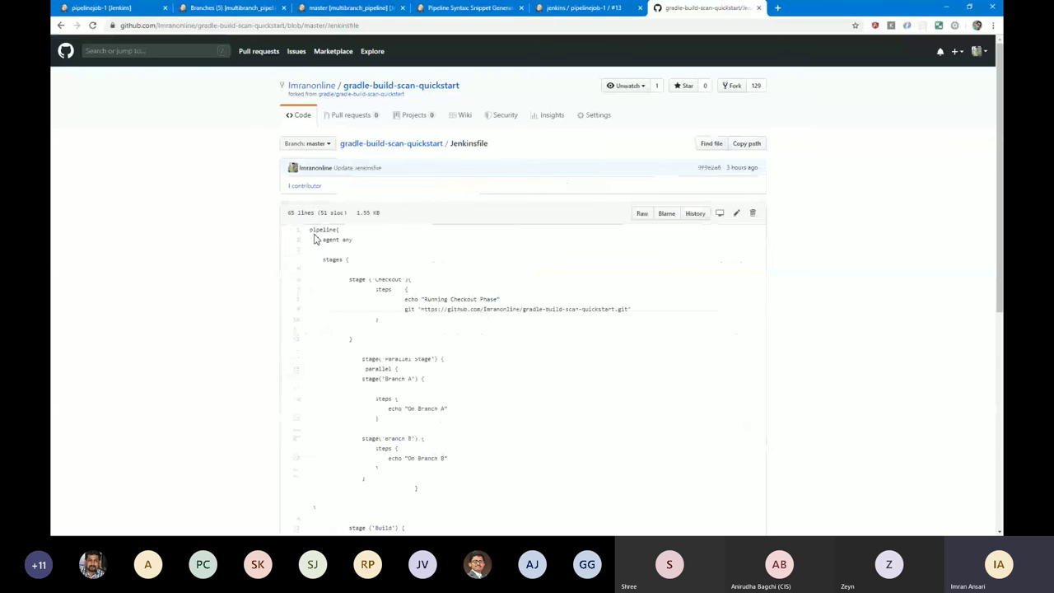
left_click_drag(312, 232, 476, 490)
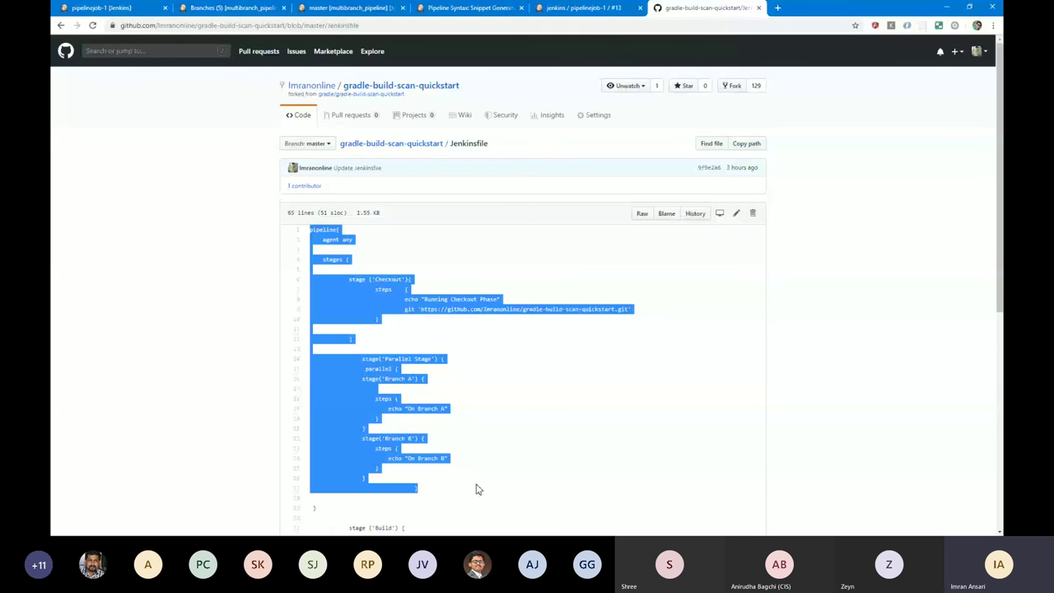
scroll(476, 489, "down", 5)
scroll(649, 260, "up", 1)
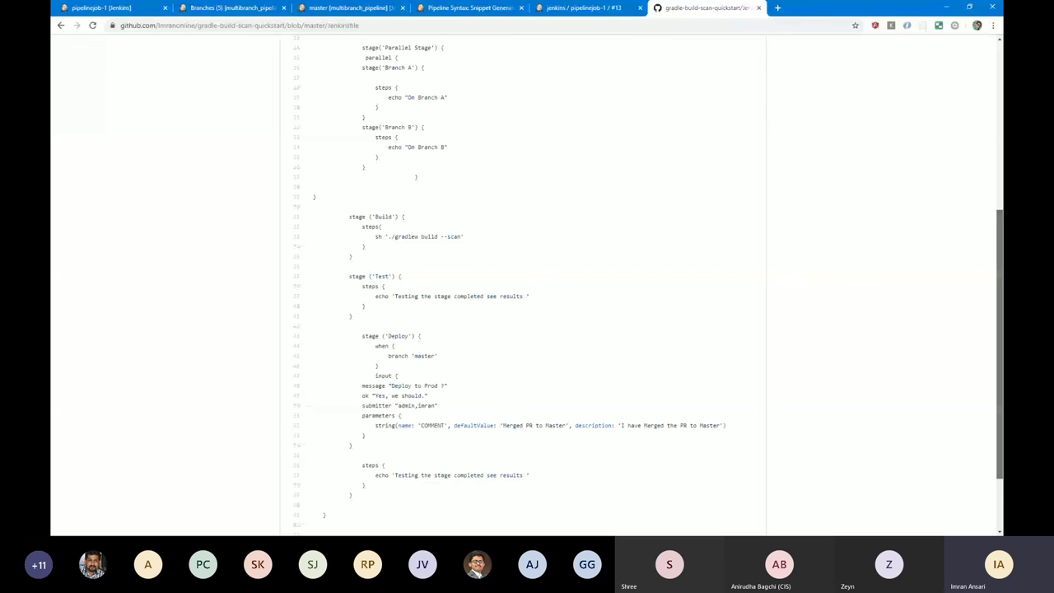
scroll(527, 284, "up", 4)
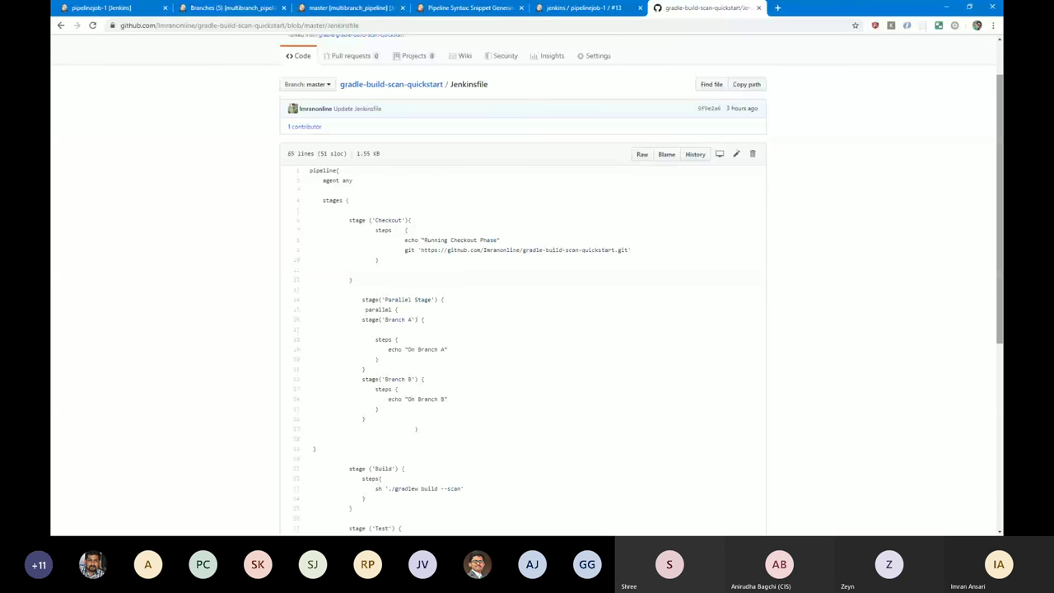
Approve the Deploy to Prod input of pipelinejob-1 build #14 in Blue Ocean and close that view.
key("ctrl+1")
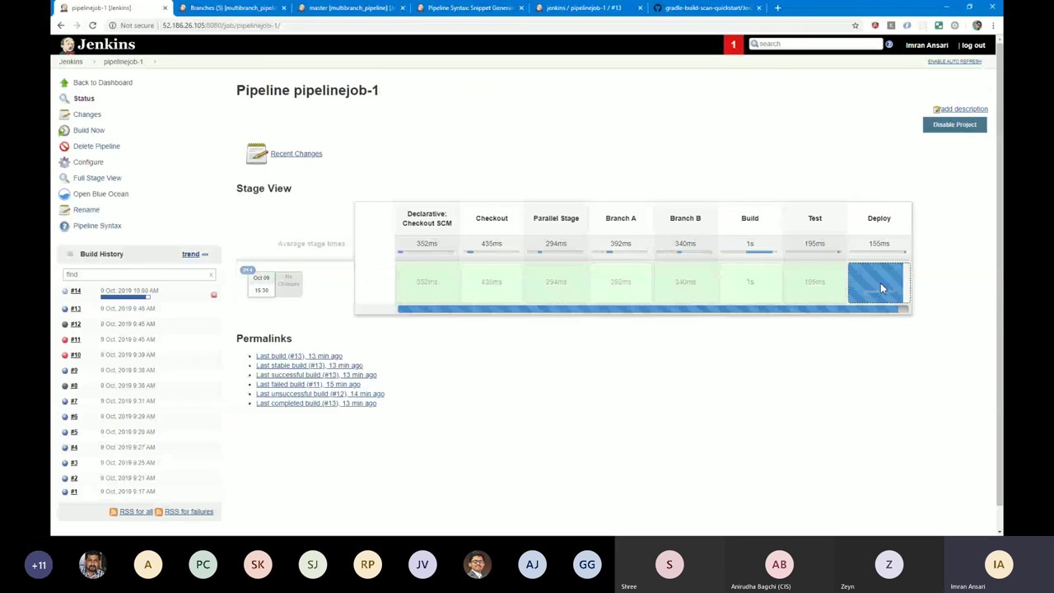
key("ctrl+5")
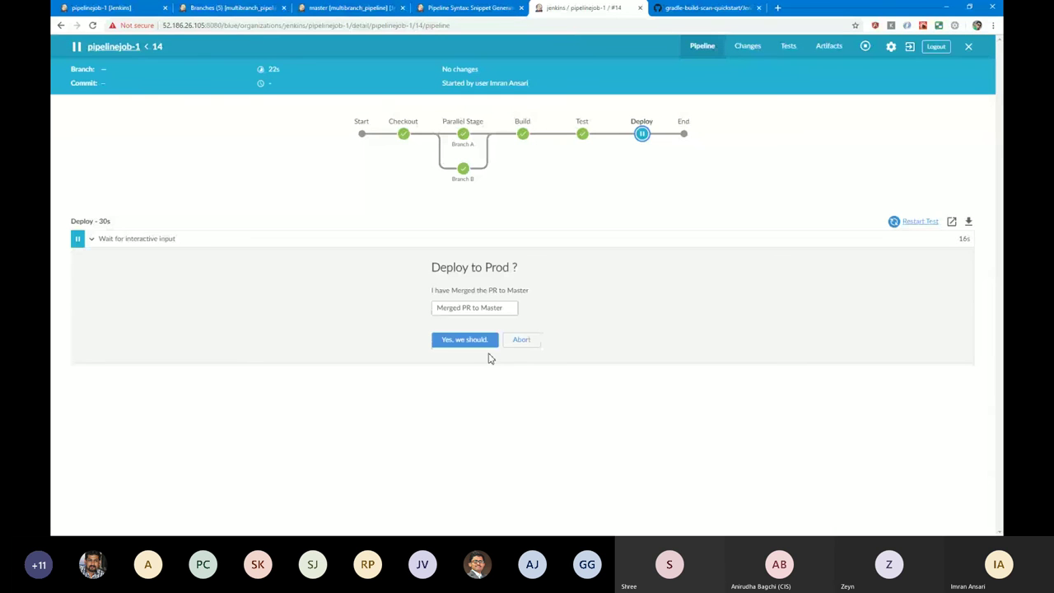
left_click(485, 342)
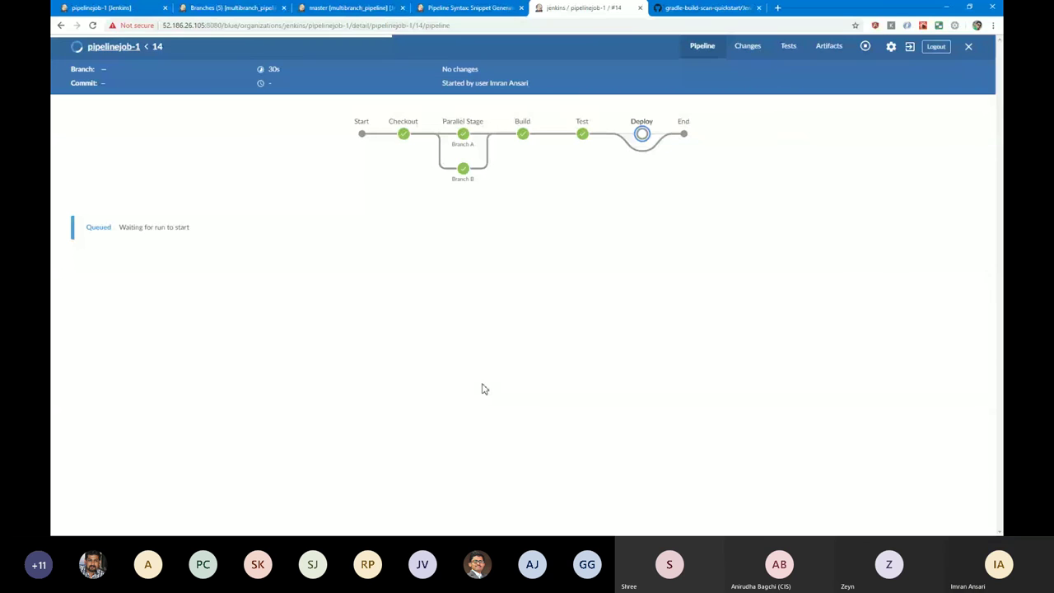
left_click(640, 8)
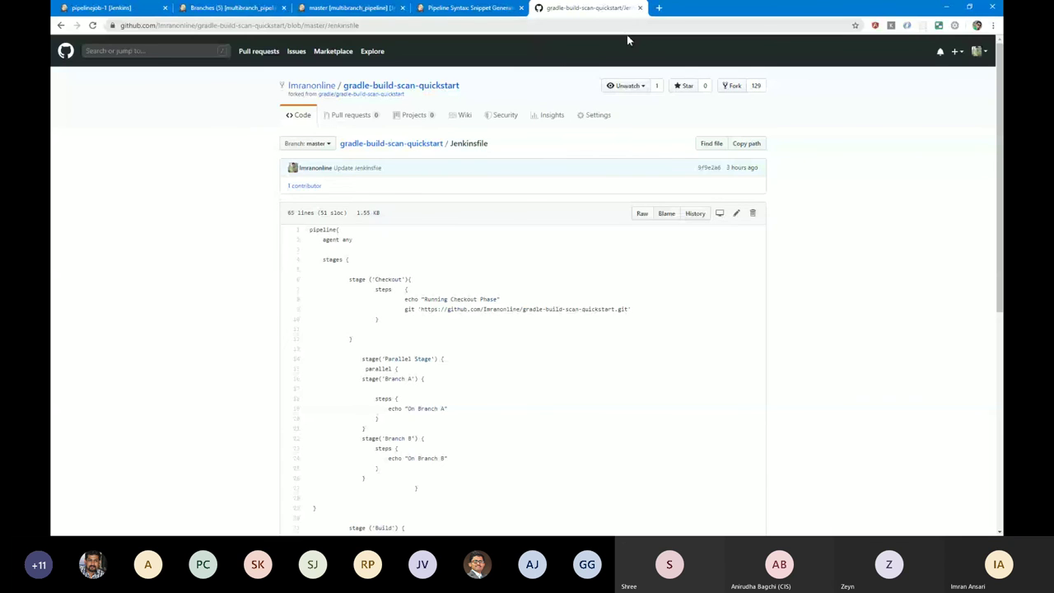
Delete the multibranch_pipeline job after a look at the Jenkinsfile and the master branch's stage view.
scroll(527, 288, "down", 3)
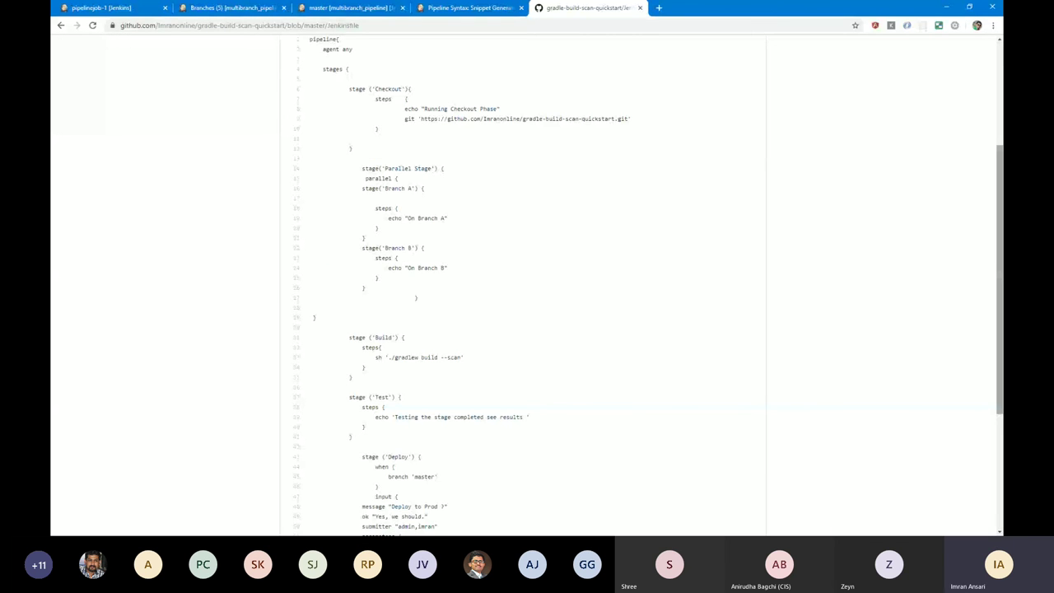
left_click(336, 9)
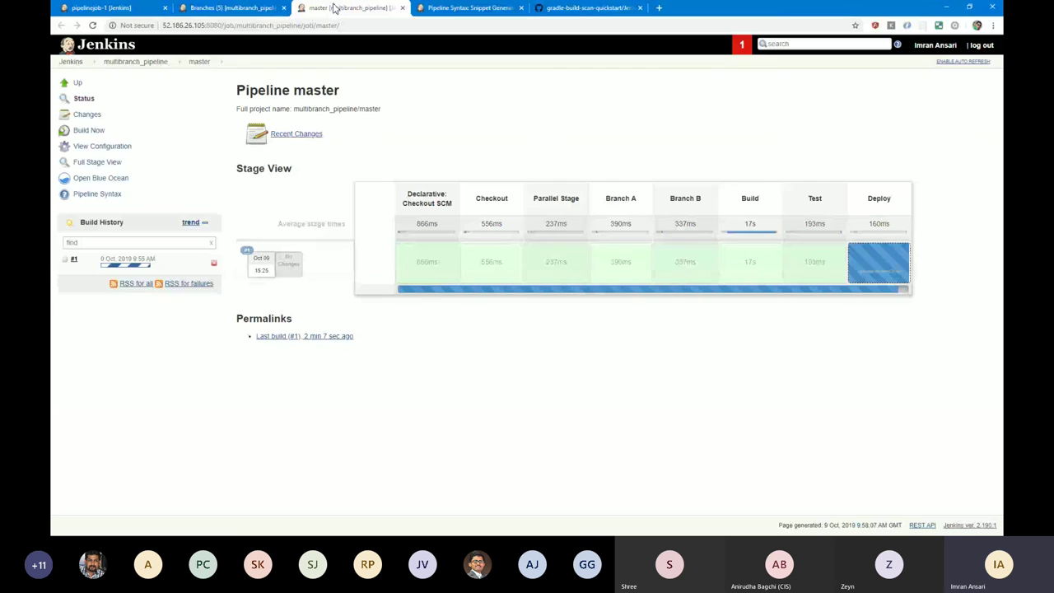
key("ctrl+Page_Up")
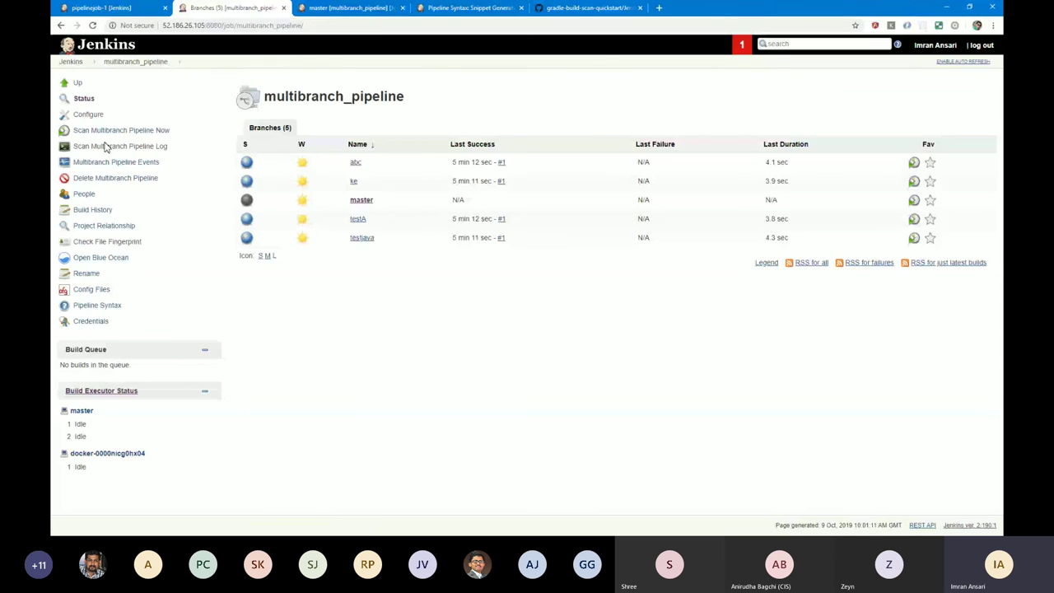
left_click(116, 178)
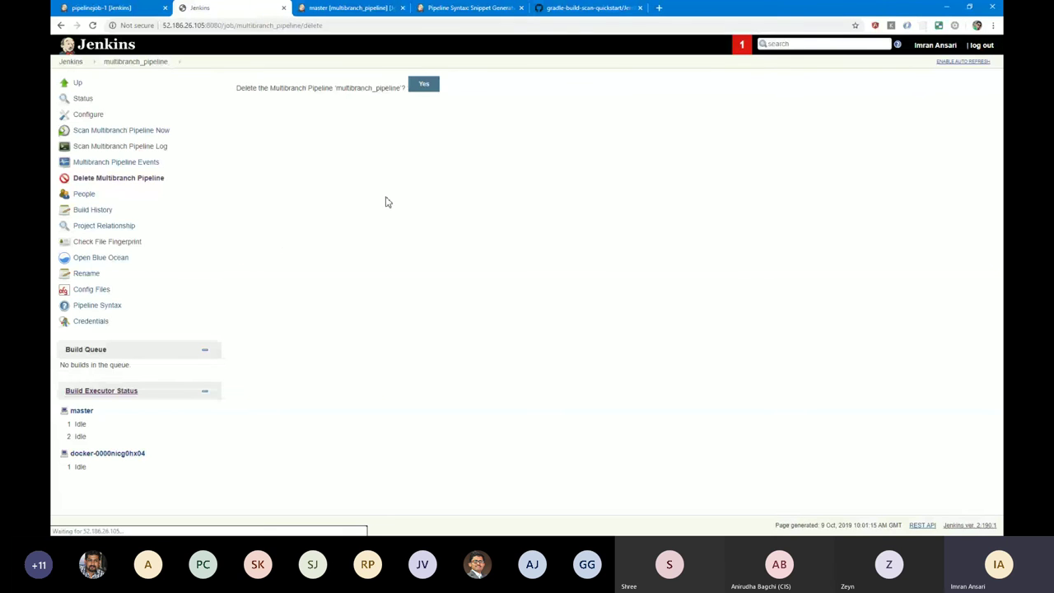
left_click(425, 88)
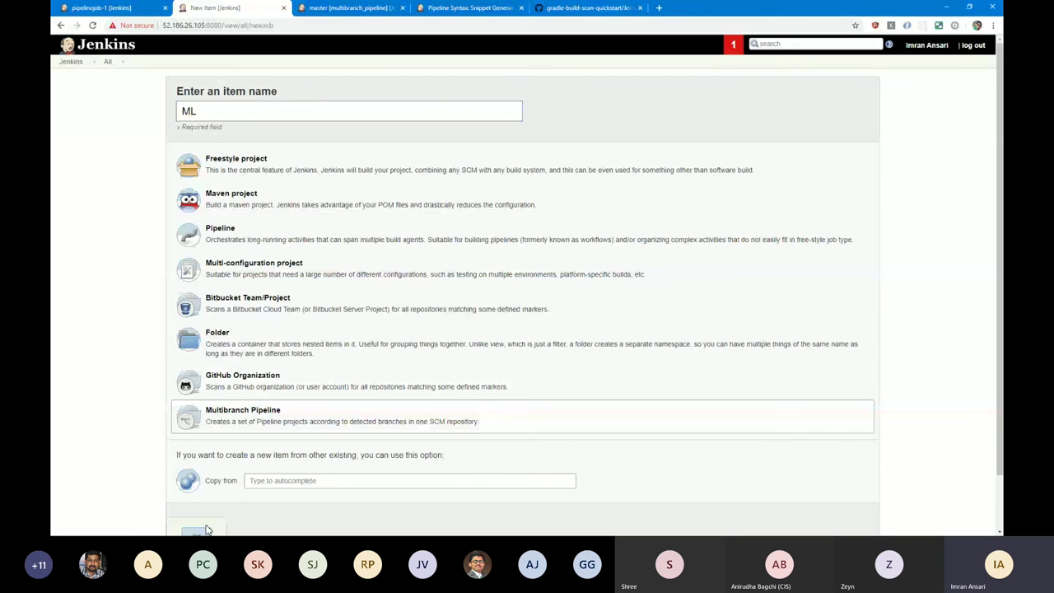
Create a Multibranch Pipeline named ML and add a GitHub branch source, copying the gradle-build-scan-quickstart clone URL for it.
left_click(206, 530)
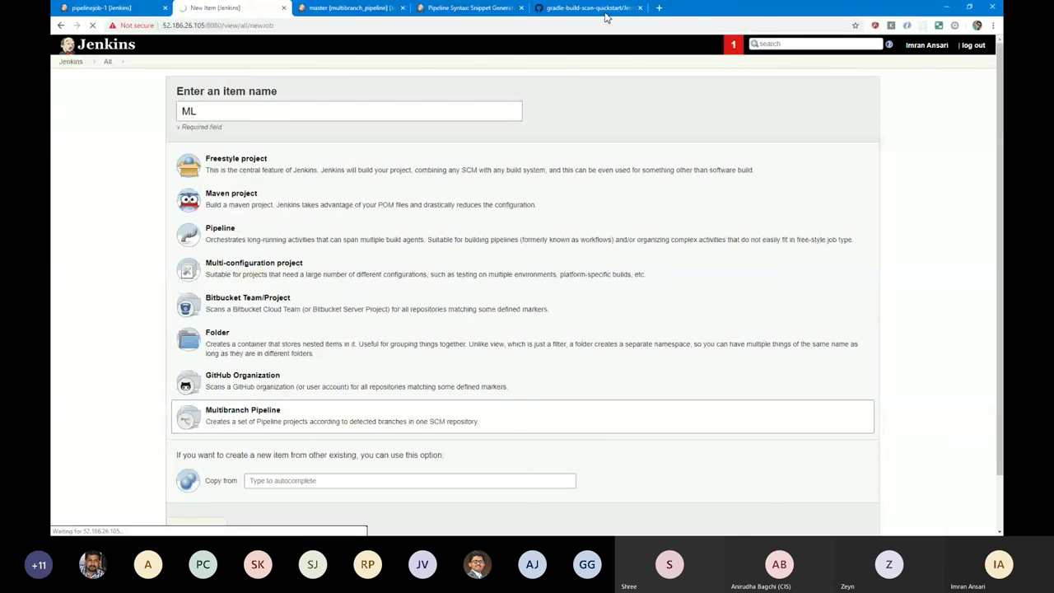
left_click(601, 8)
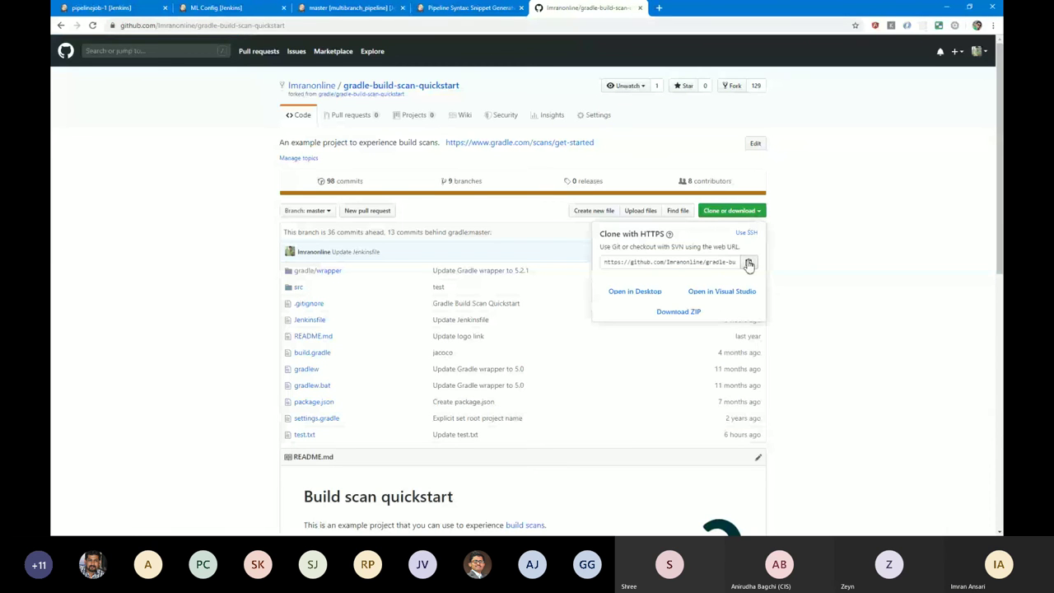
left_click(220, 8)
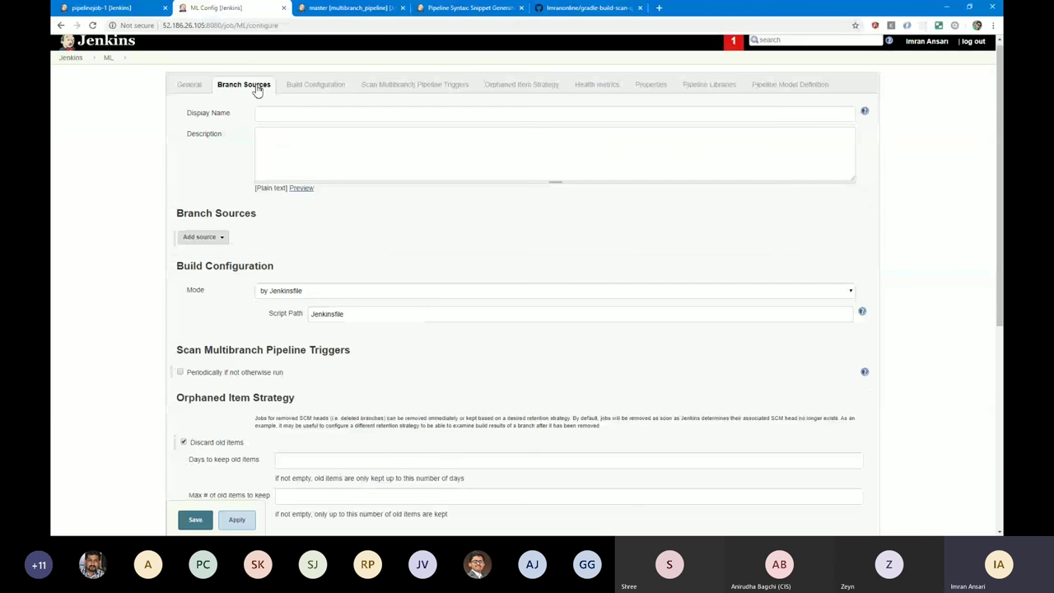
left_click(257, 89)
left_click(204, 105)
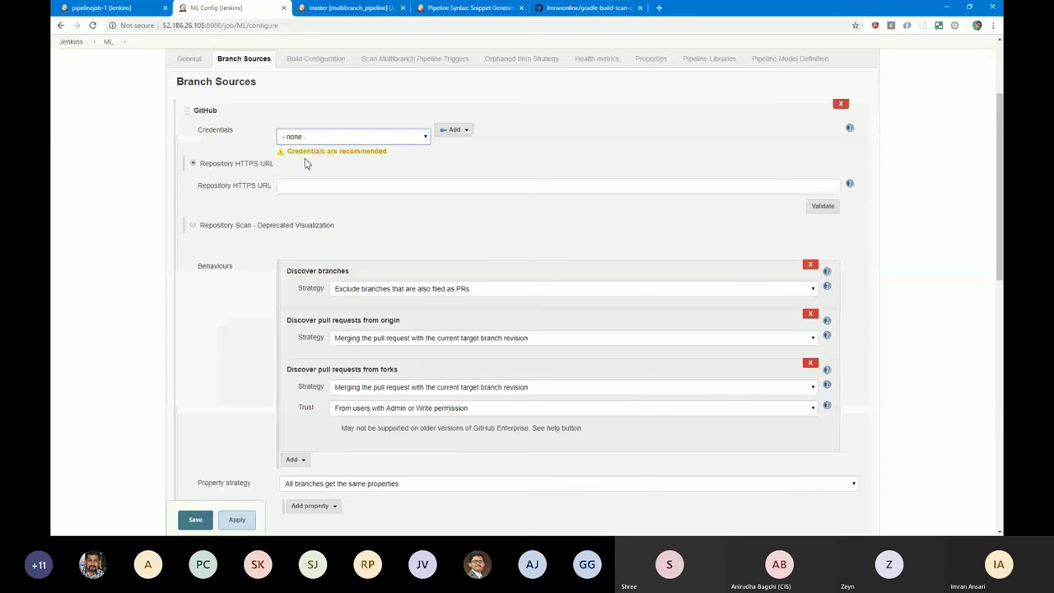
Give ML's GitHub source the copied repository HTTPS URL and the stored github credentials, then save and open the ML branch overview.
left_click(289, 187)
key("ctrl+v")
left_click(219, 207)
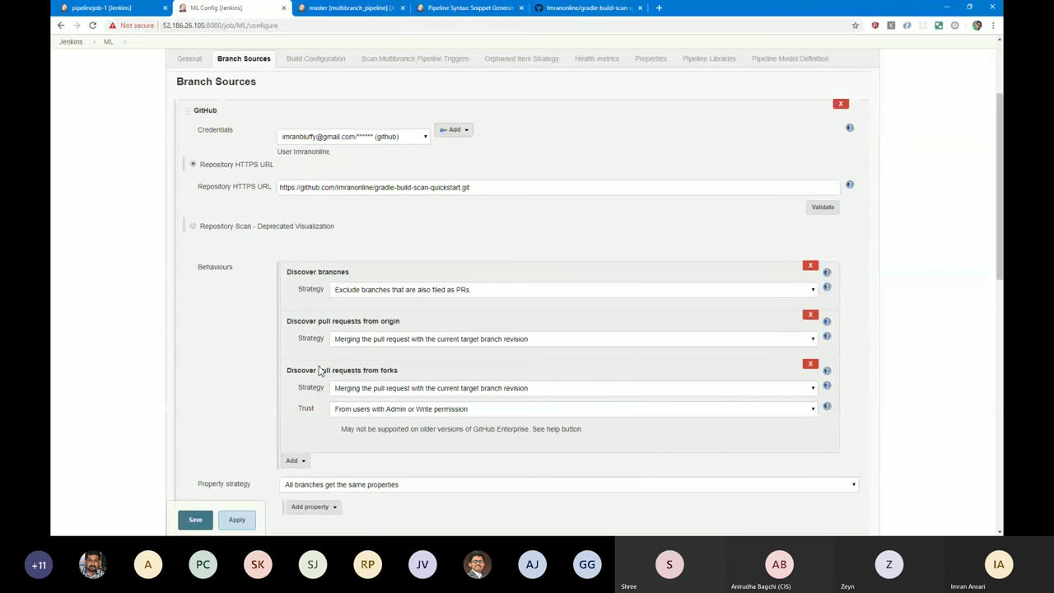
left_click(195, 519)
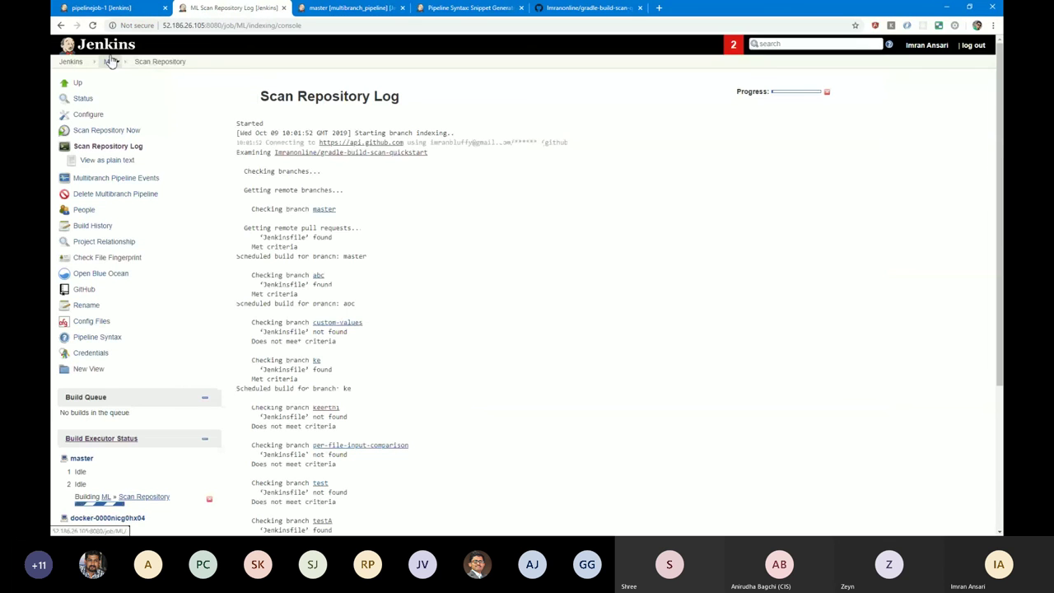
left_click(112, 62)
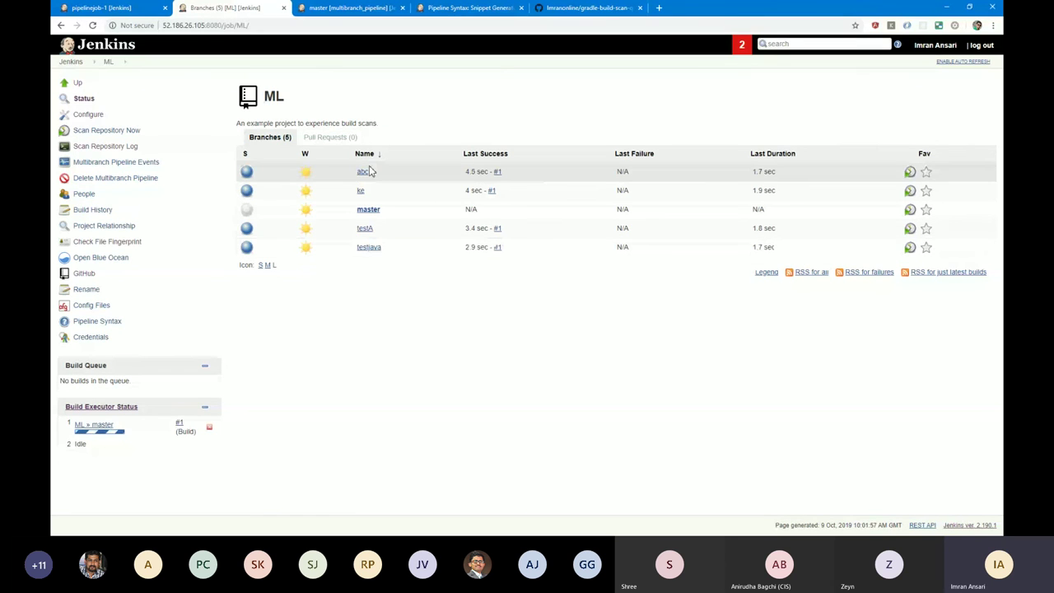
Switch to GitHub and create a branch named webinar from master in the gradle-build-scan-quickstart repository.
left_click(564, 8)
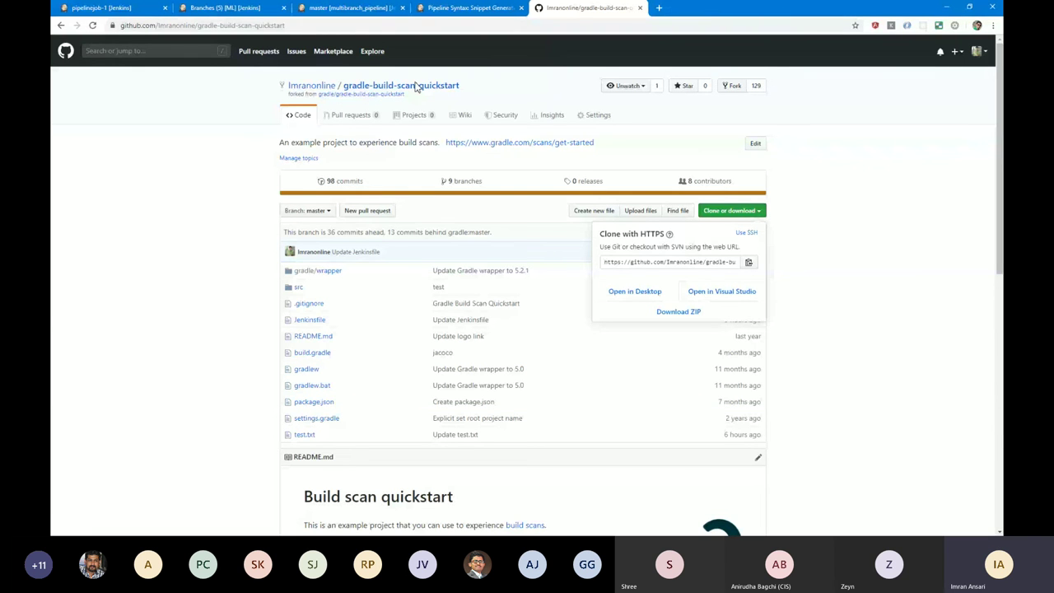
left_click(307, 210)
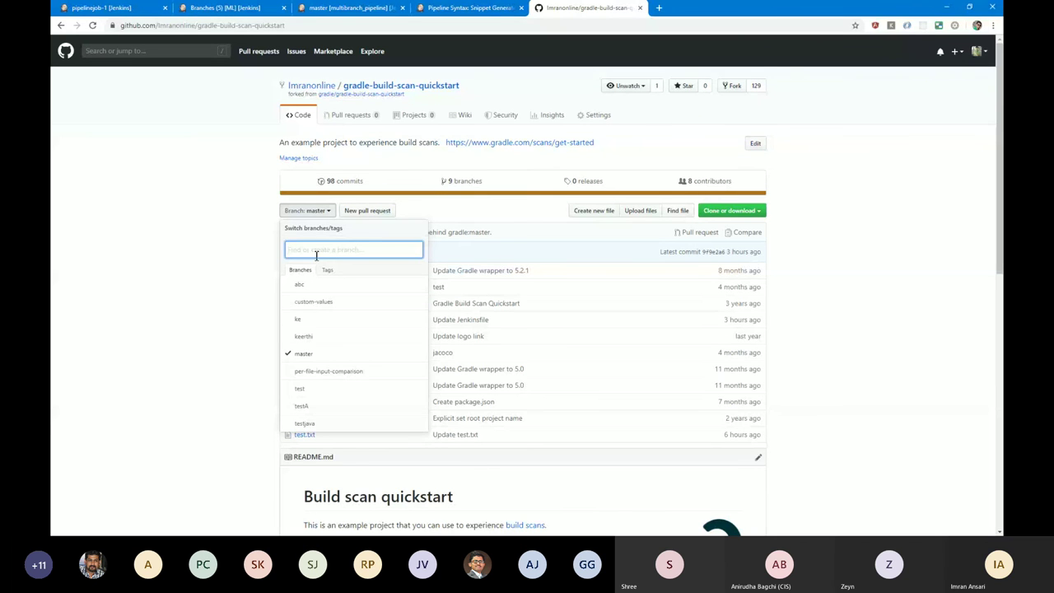
type("master")
left_click(317, 290)
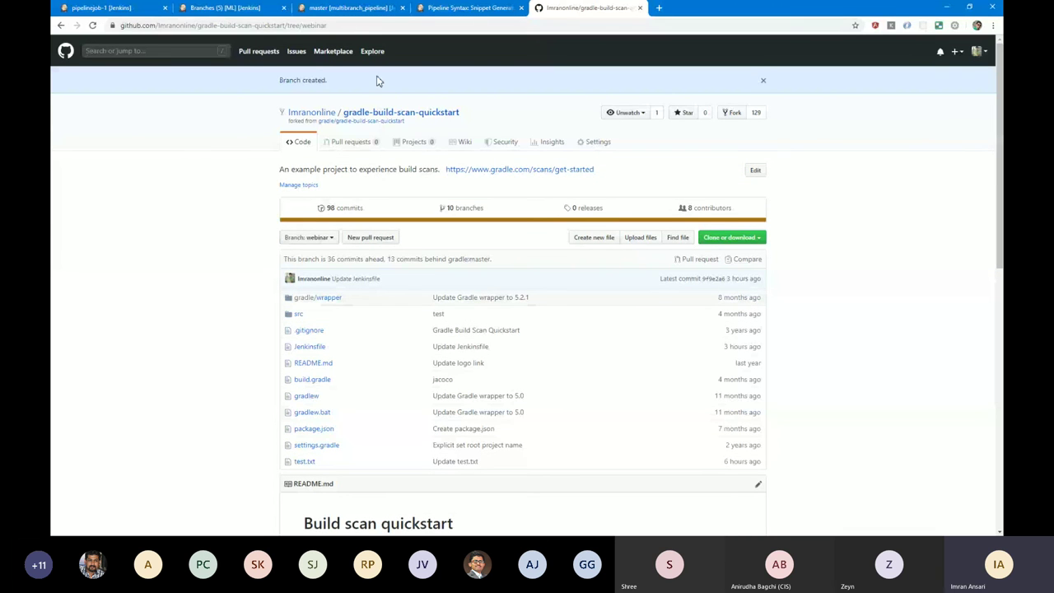
Return to Jenkins, refresh the ML branch list and open the new webinar branch's stage view.
left_click(334, 8)
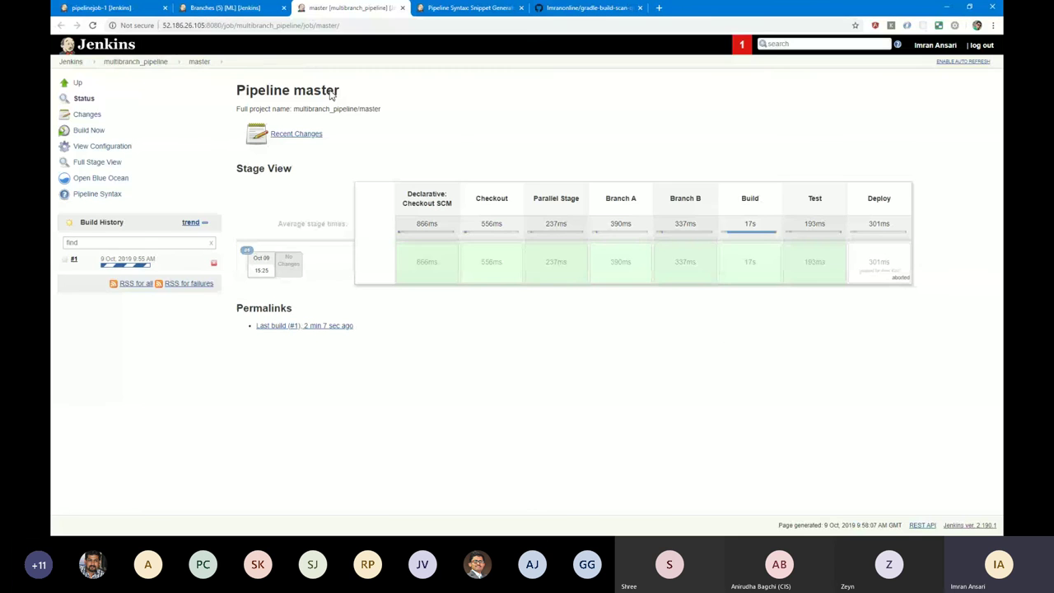
left_click(123, 62)
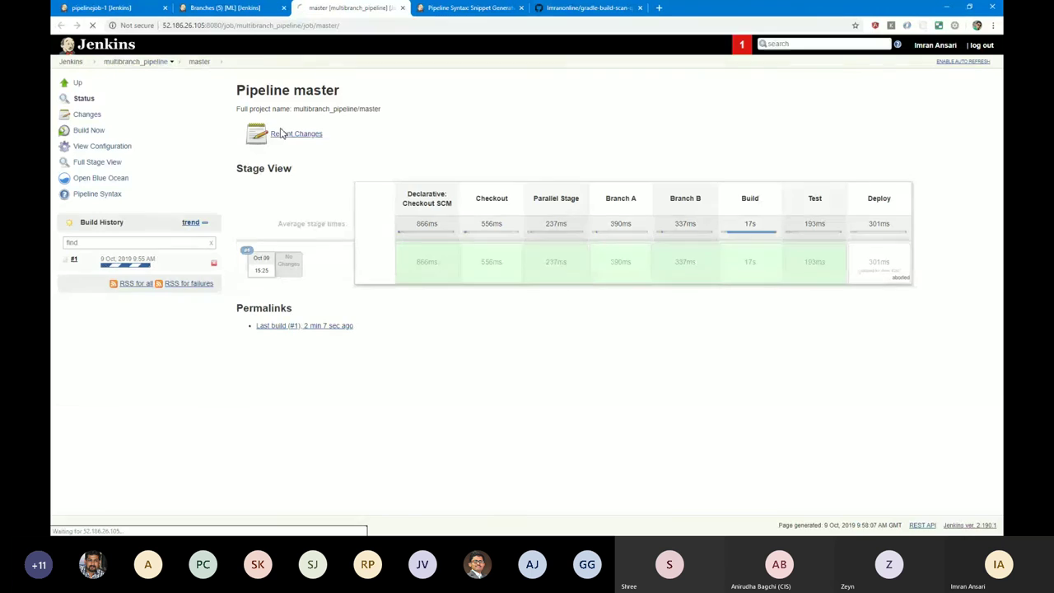
left_click(272, 10)
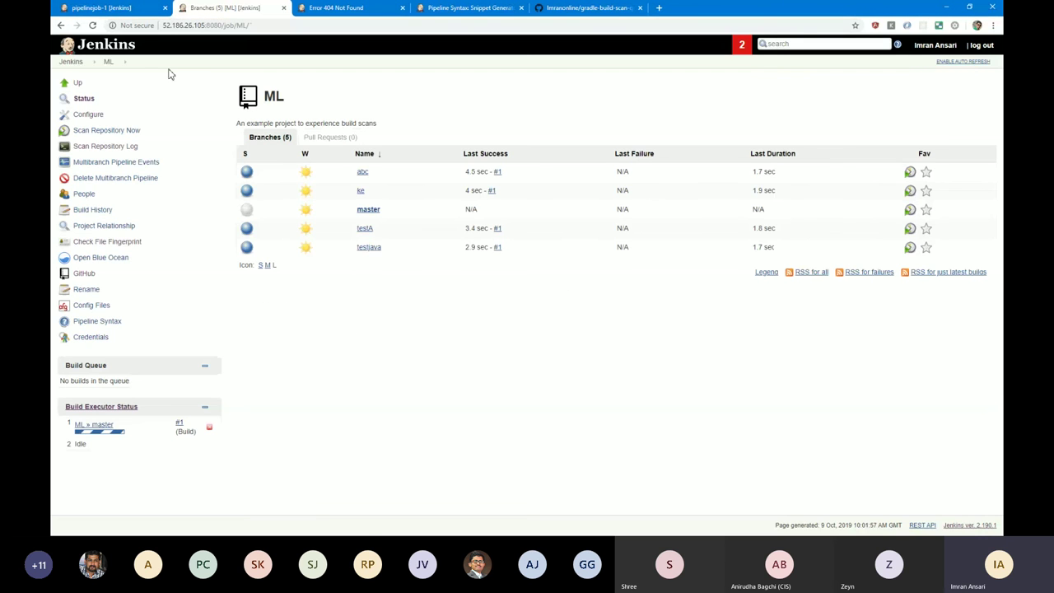
key("F5")
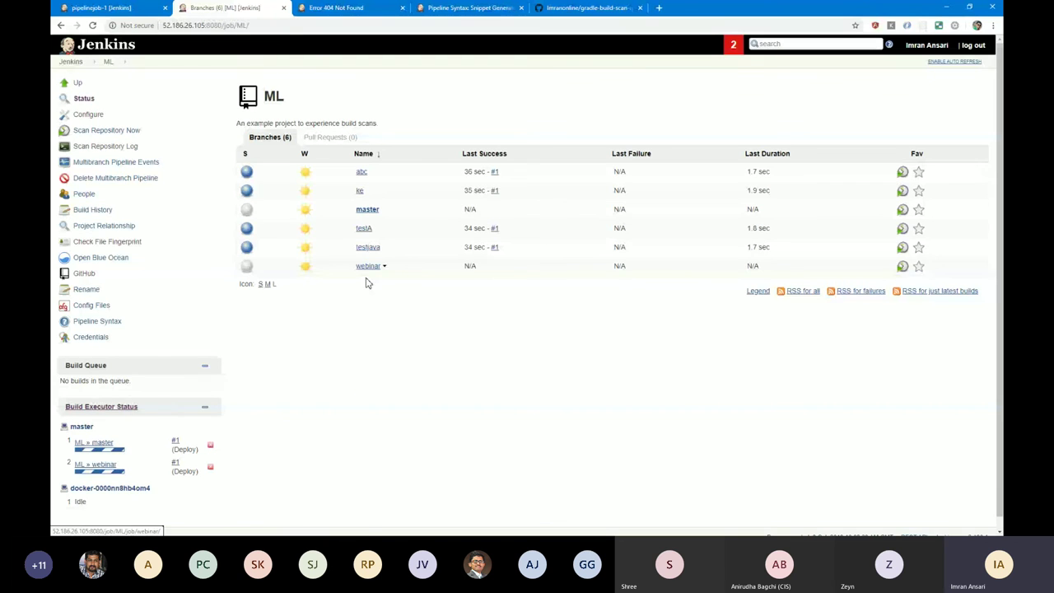
left_click(369, 269)
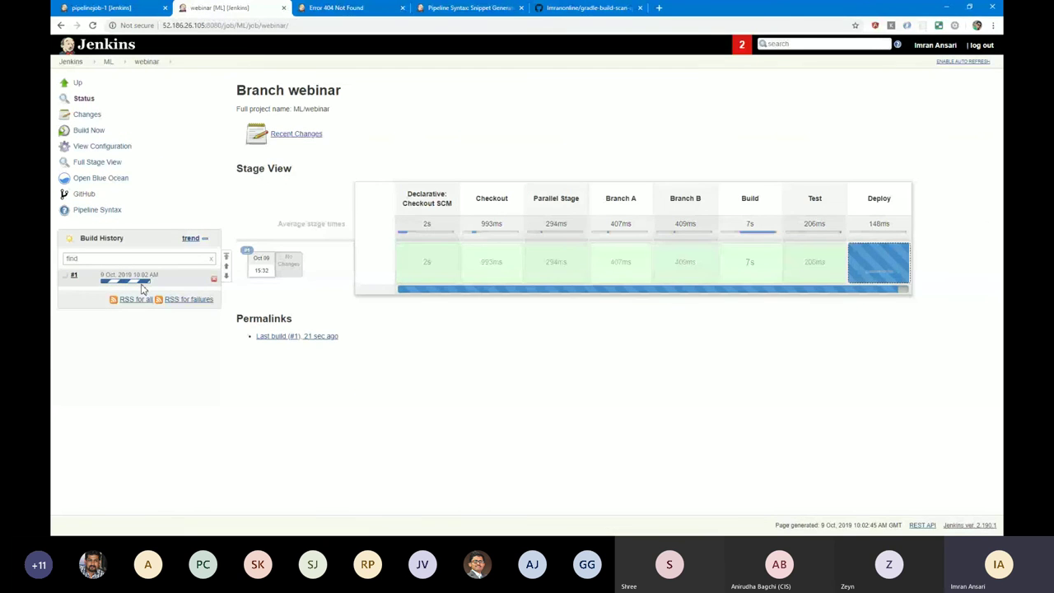
Abort the Deploy input requested in the console of the webinar branch's build #1 and return to the branch page.
left_click(143, 286)
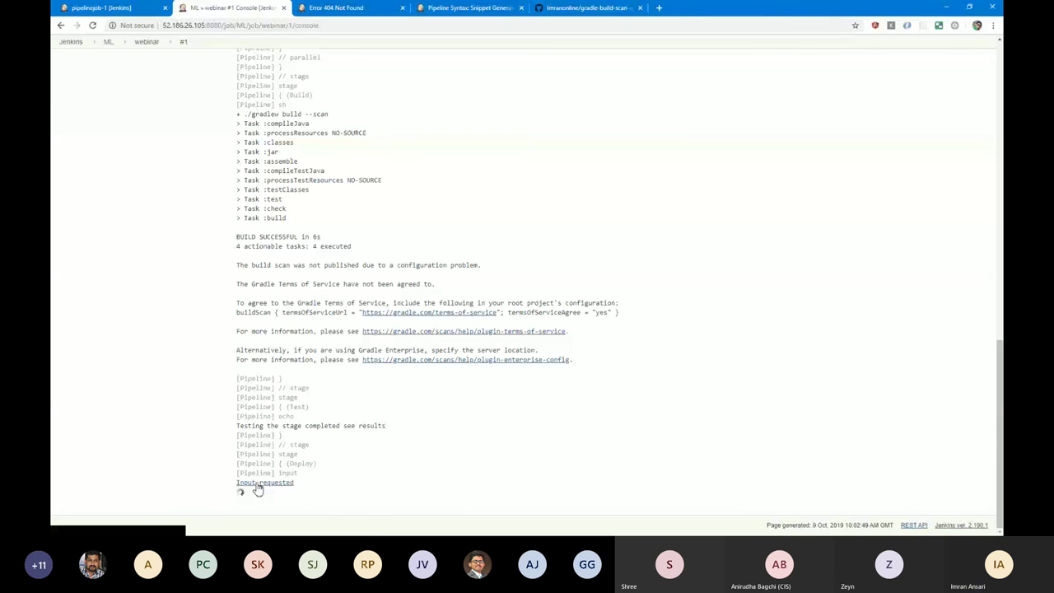
left_click(257, 486)
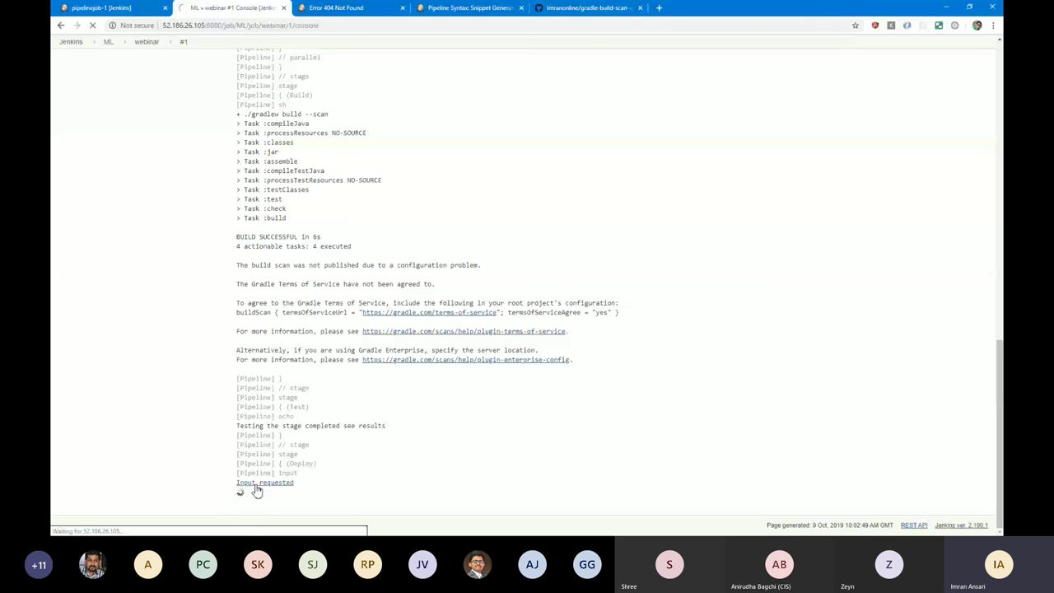
left_click(146, 41)
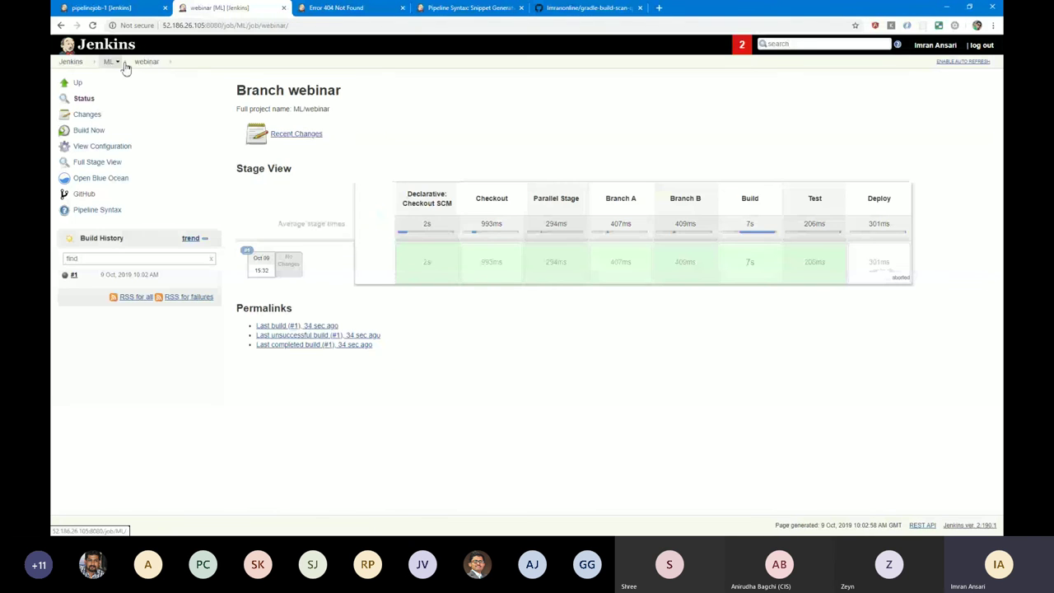
left_click(137, 64)
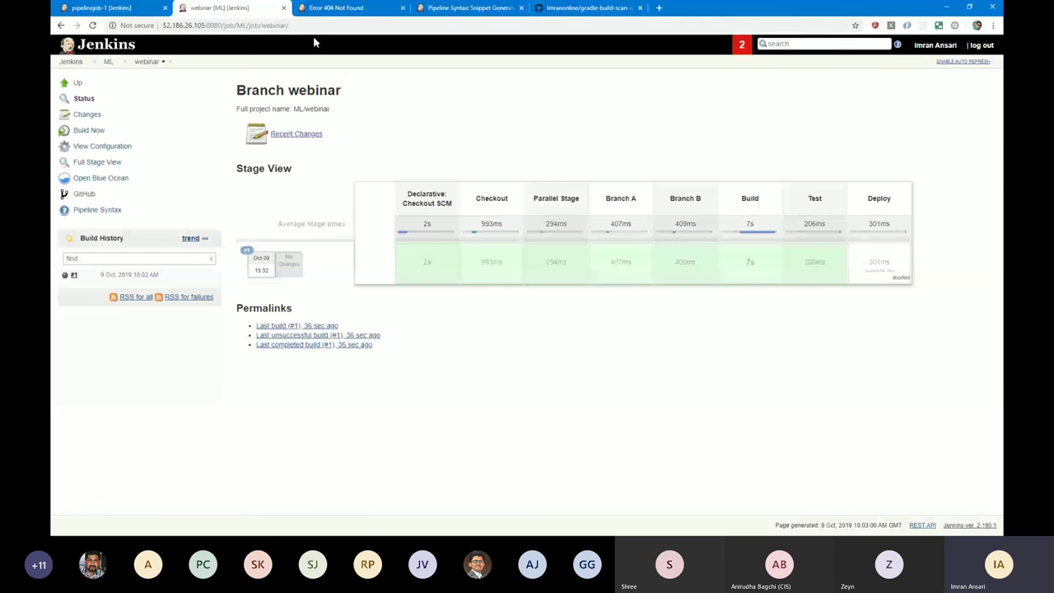
left_click(584, 10)
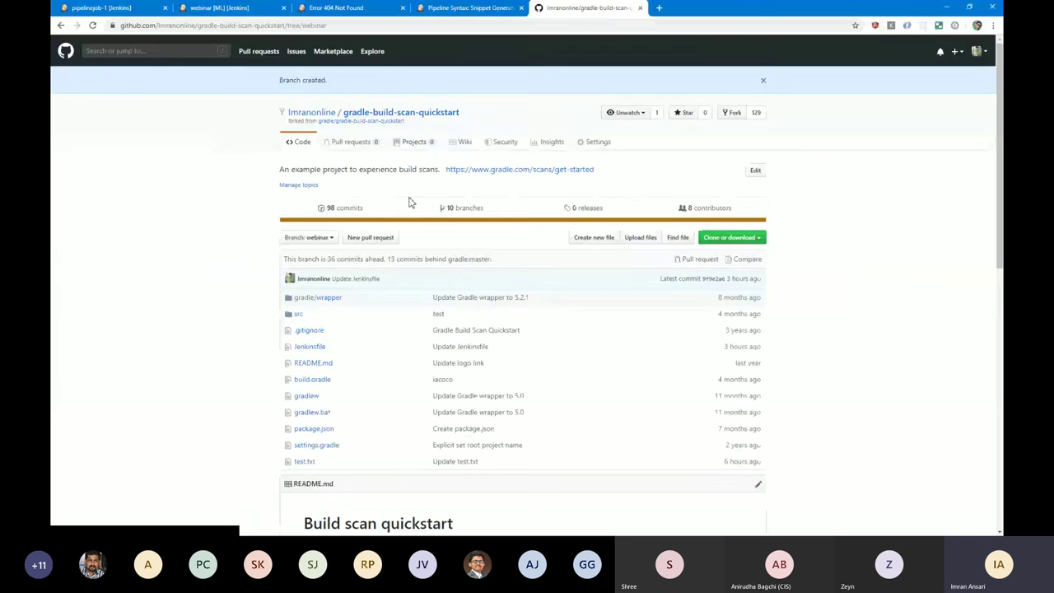
left_click(194, 10)
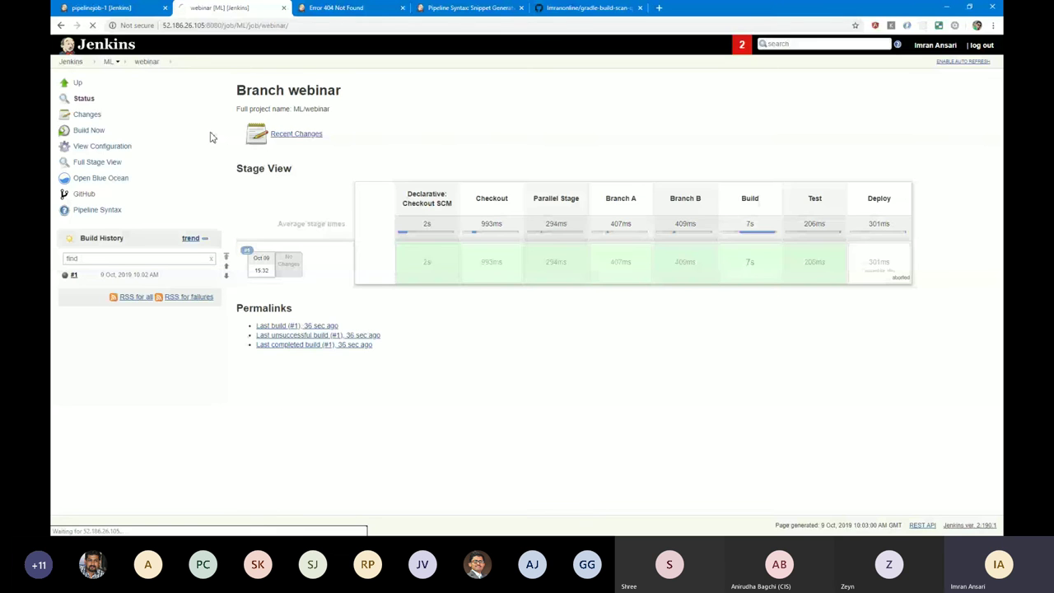